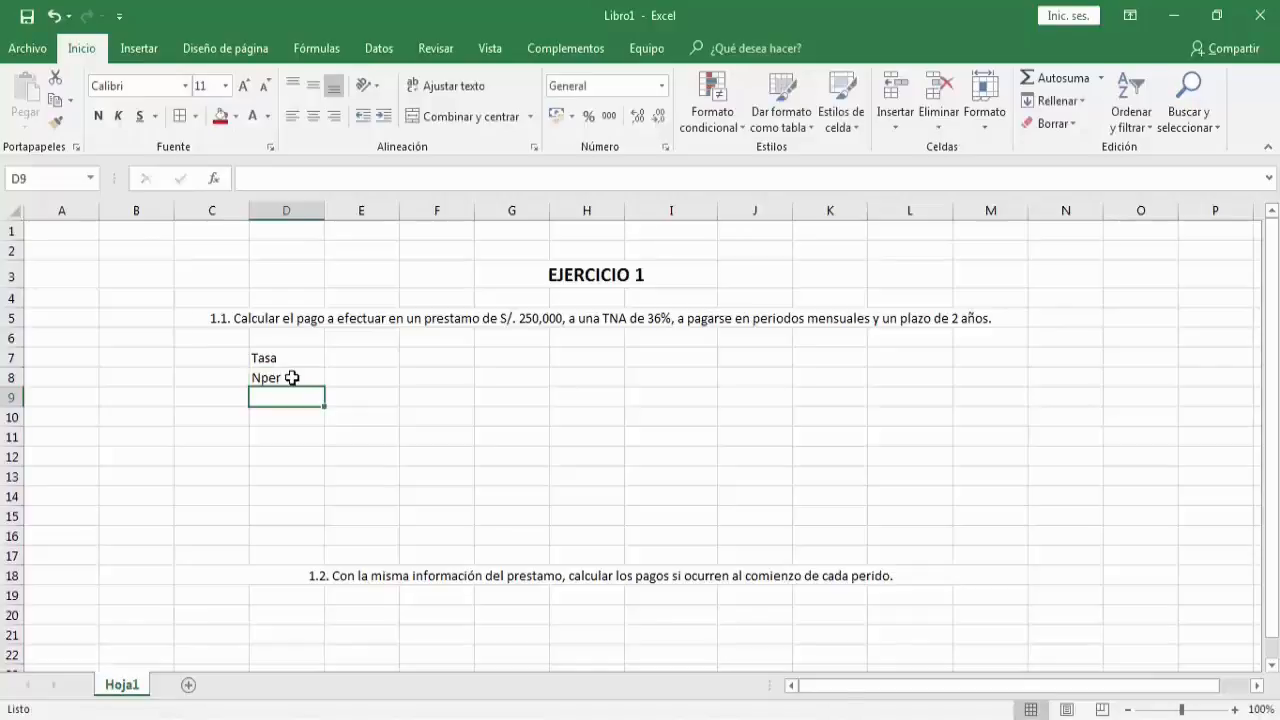
Enter the labels Va, Vf and Tipo in cells D9 to D11, below Nper
text(Va)
key(Return)
text(Vf)
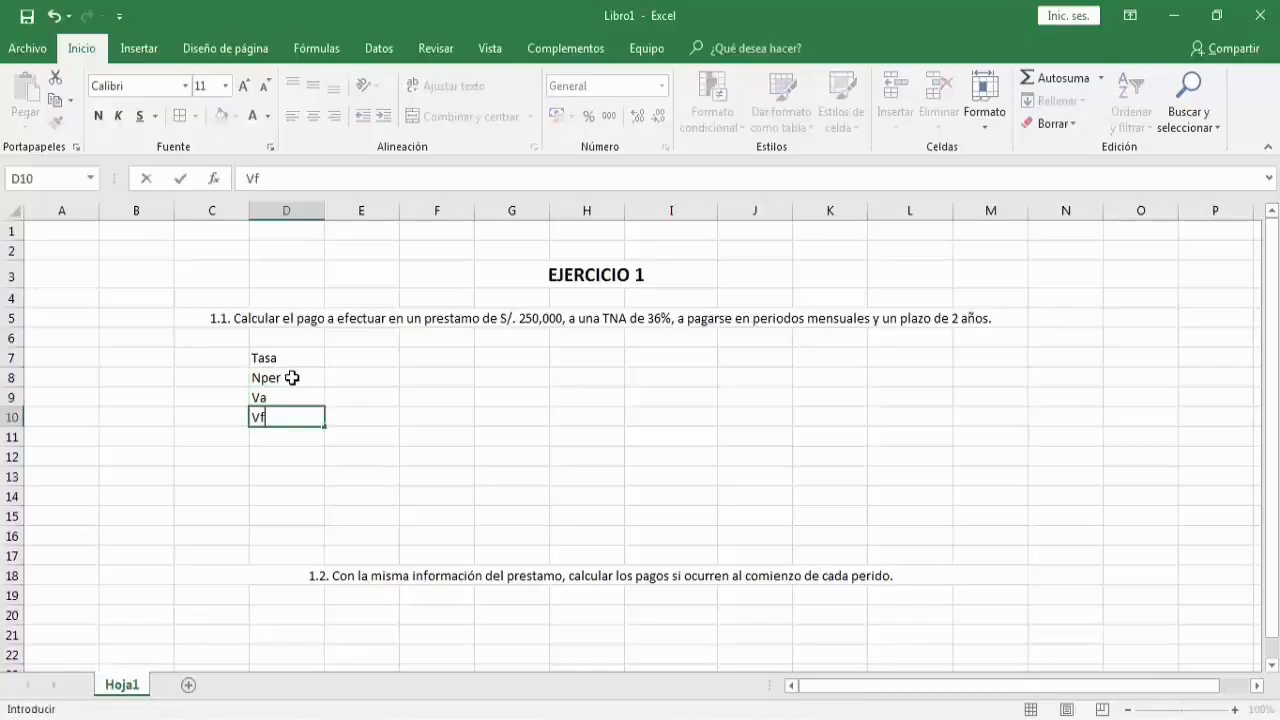
key(Return)
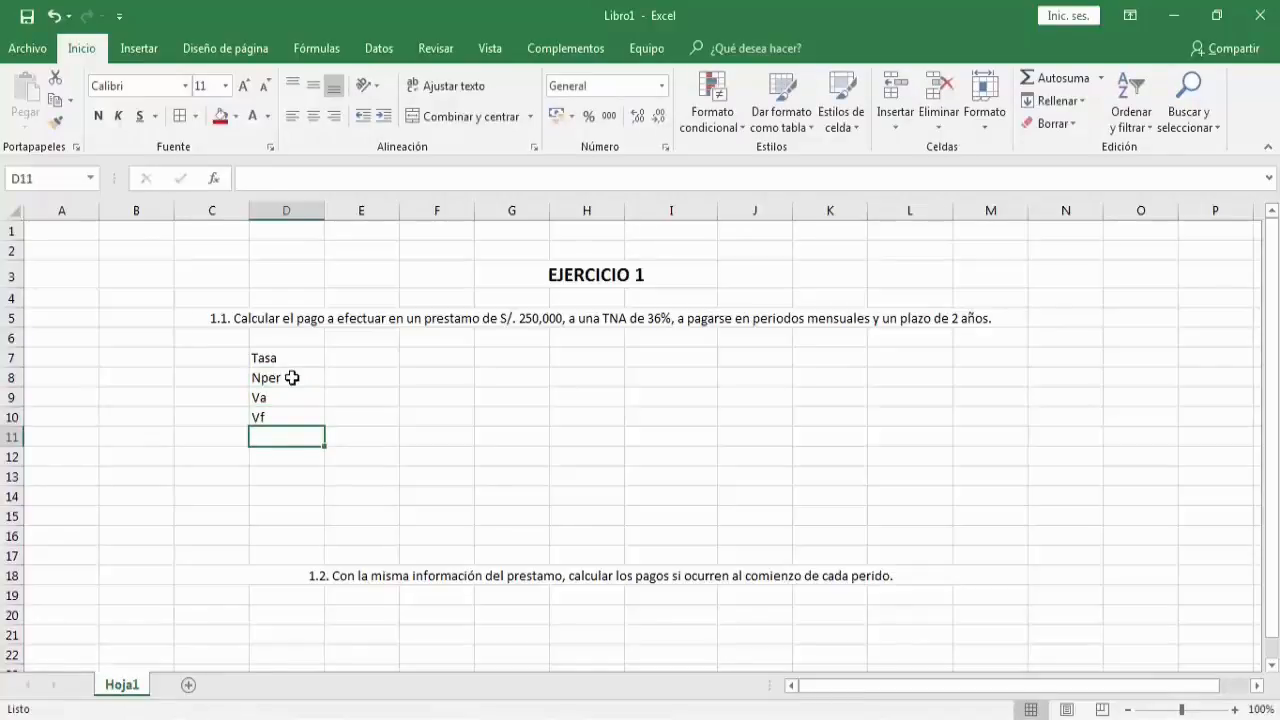
text(Tipo)
key(Return)
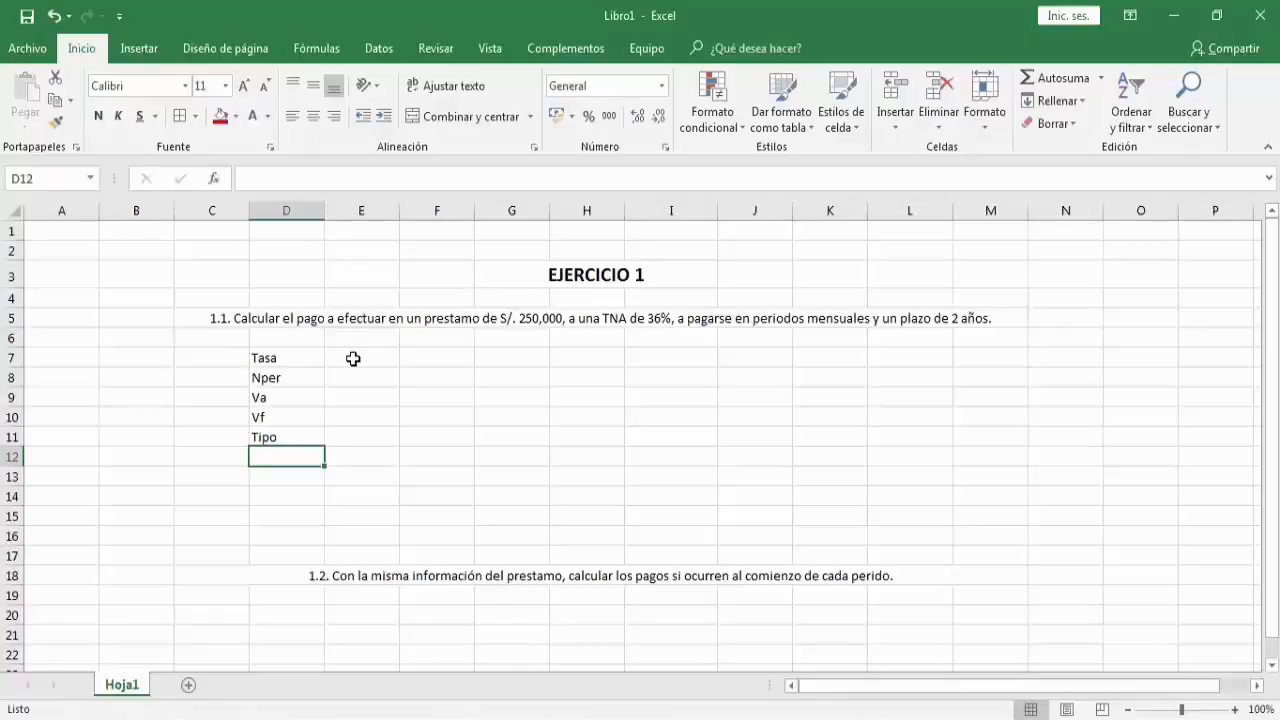
Write the note "*/La tasa y el Nper tienen que llevar el mismo periodo de tiempo/*" in cell D13
click(287, 474)
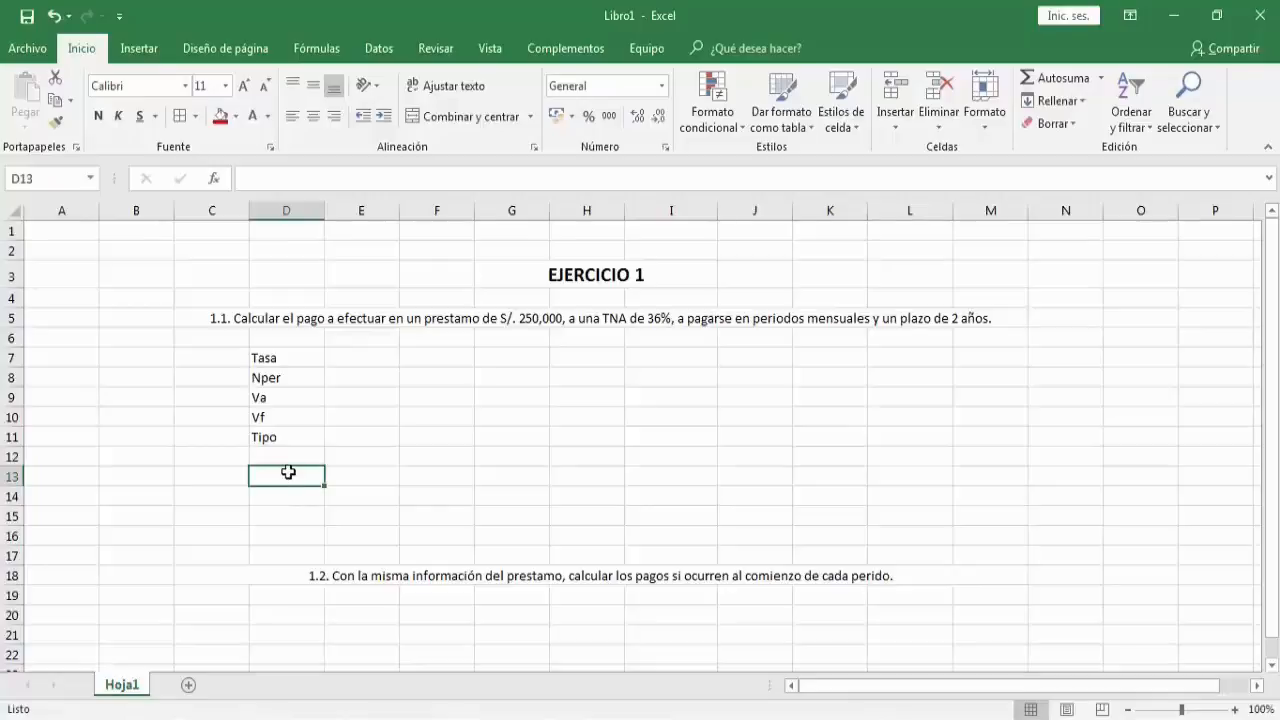
text(=)
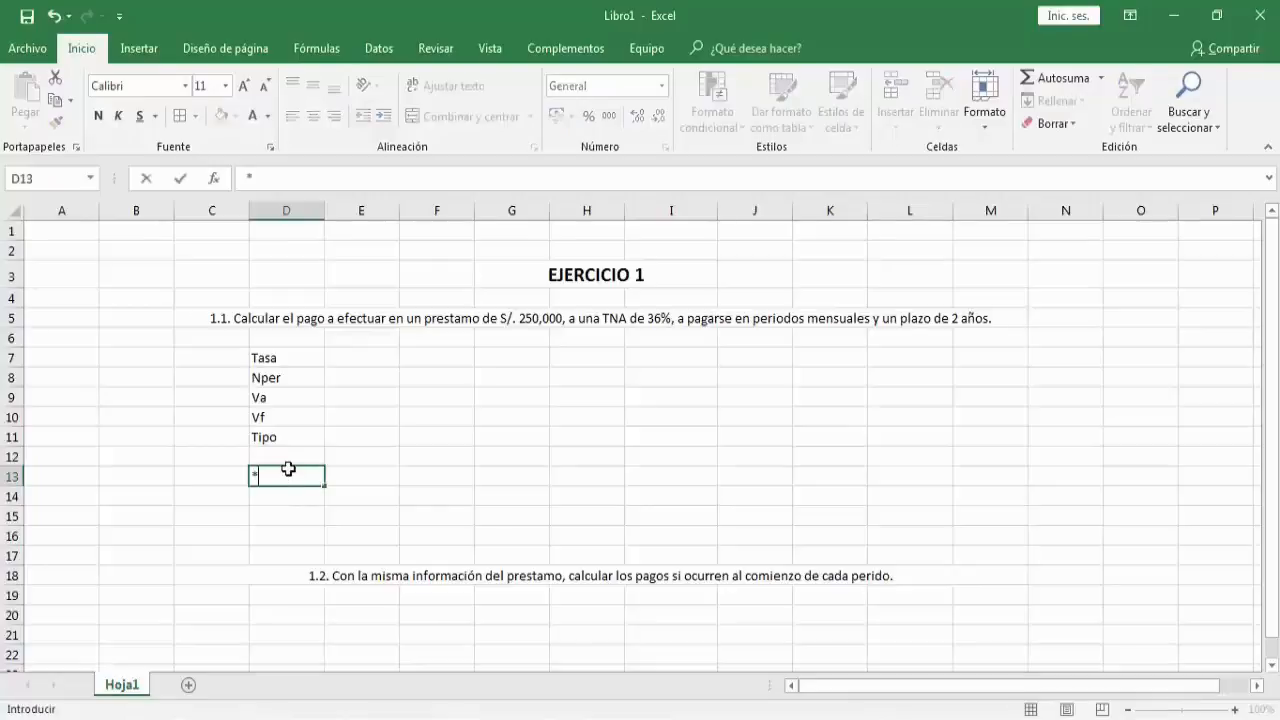
text(/La tasa y )
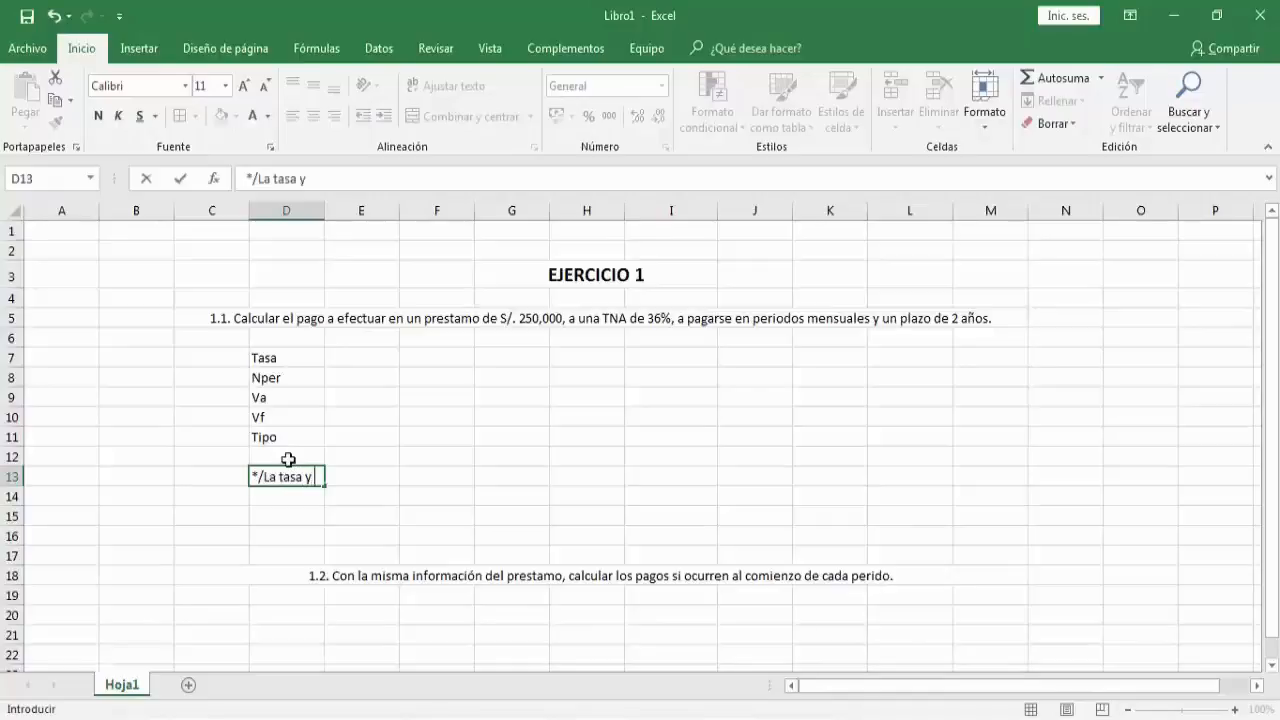
text(el Nper tienen que)
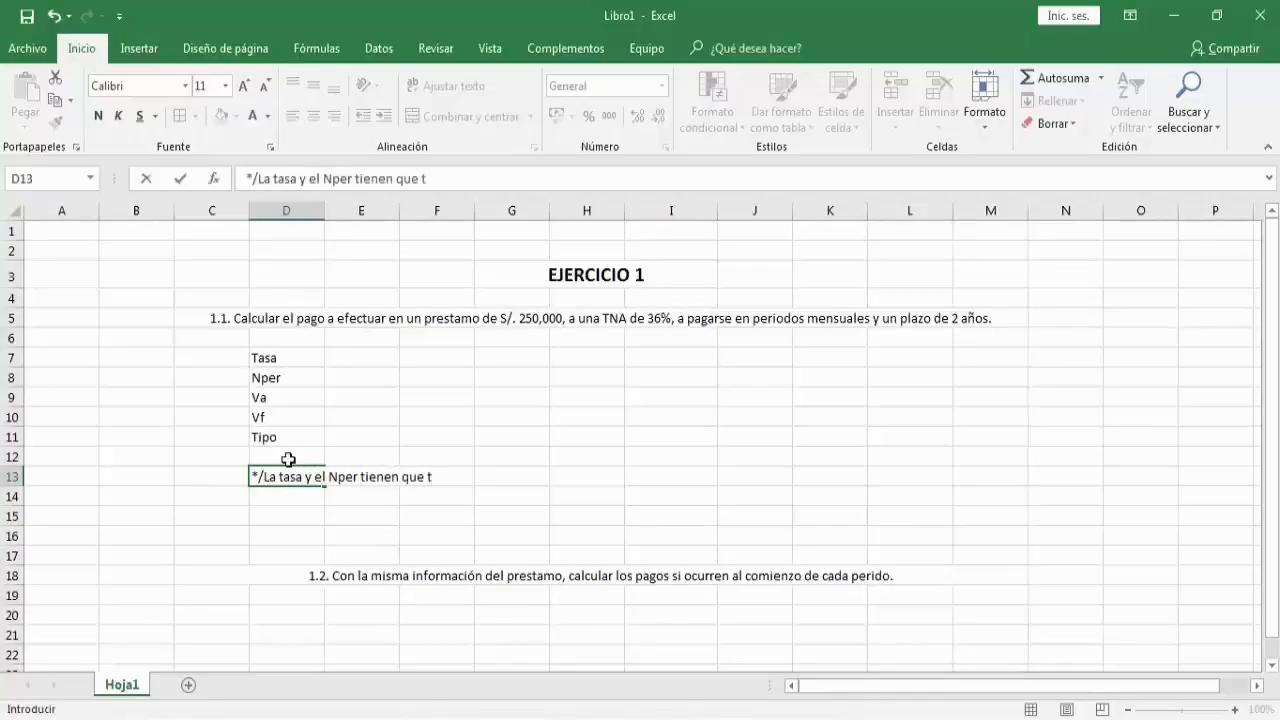
text( t)
key(BackSpace)
text(llevar el mismo)
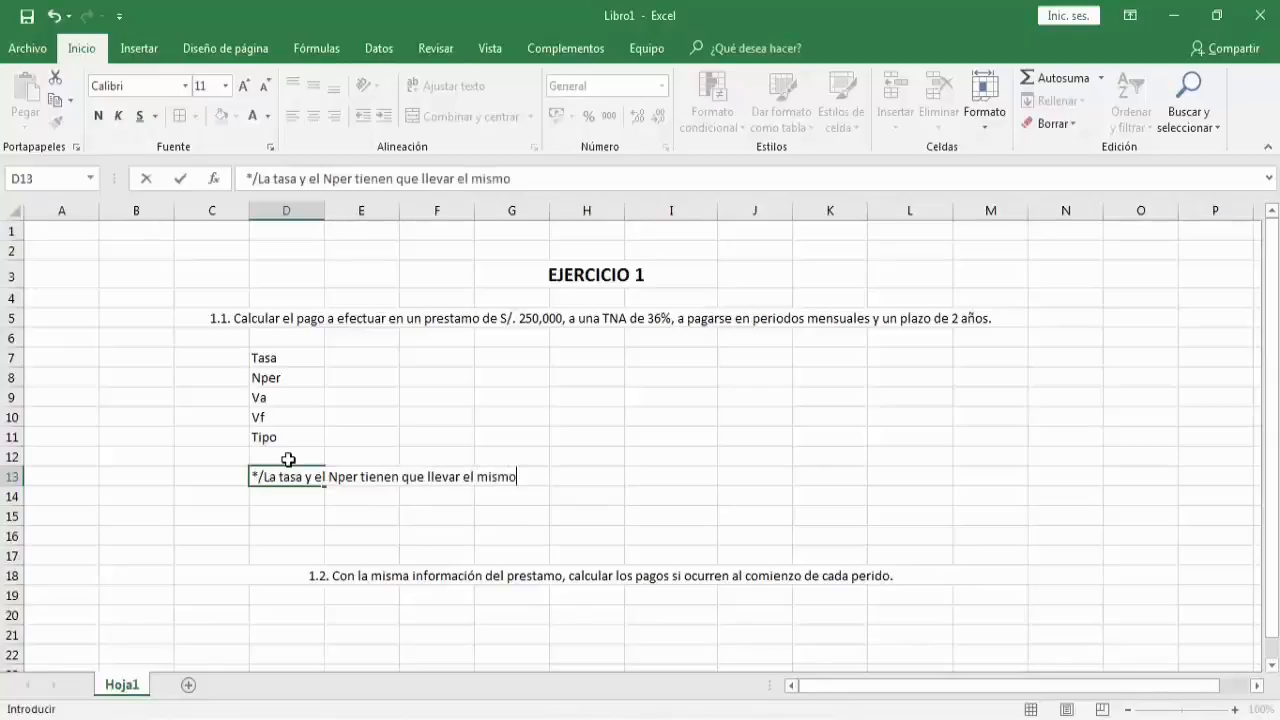
text( periodo de tiempo)
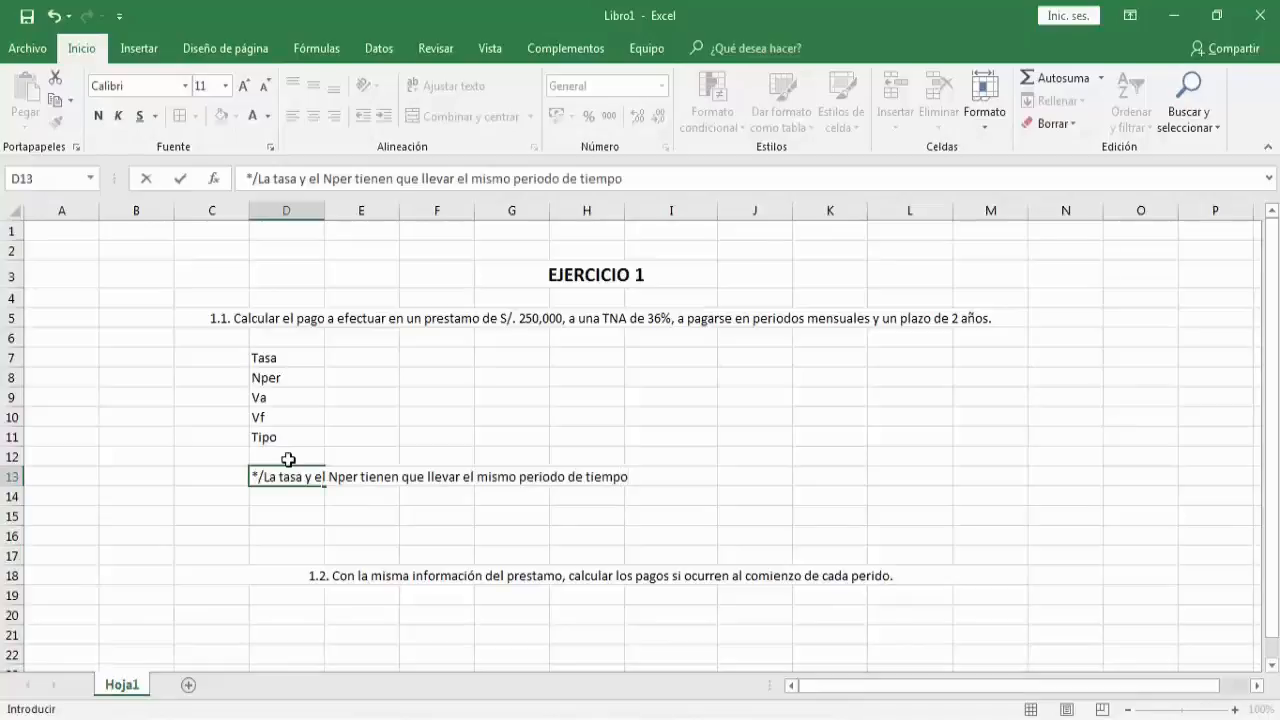
text(/*)
key(Return)
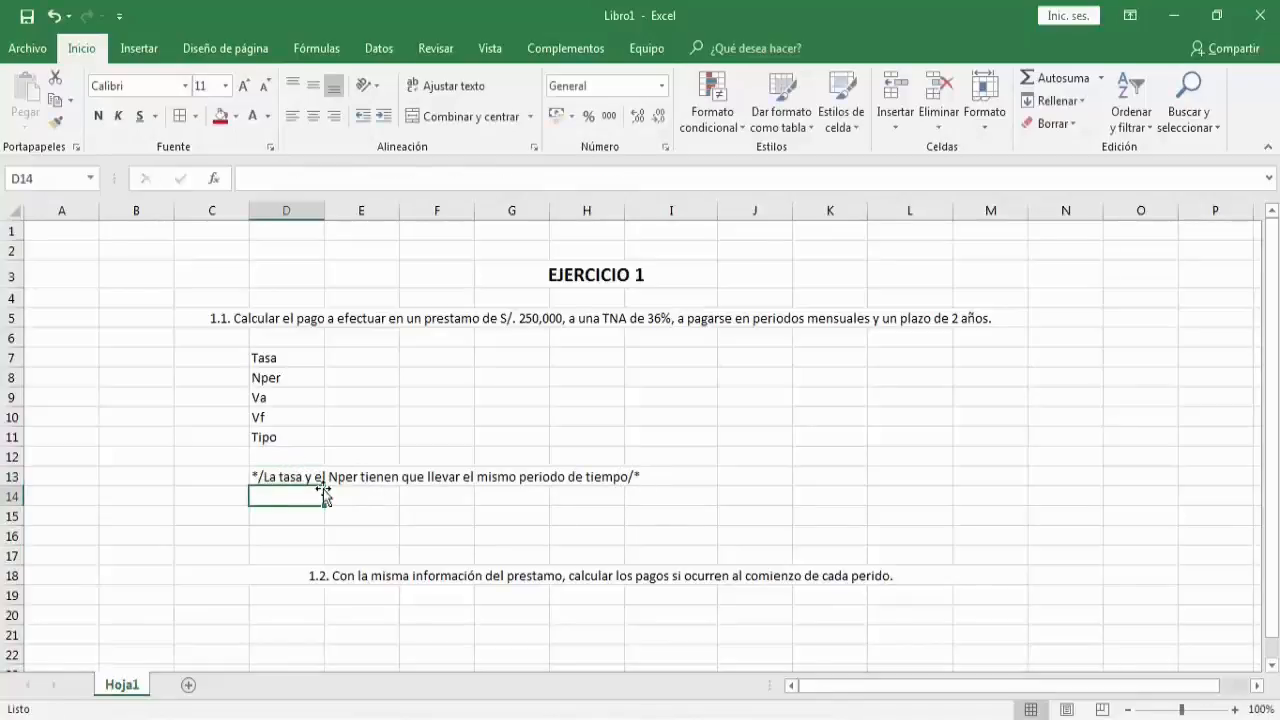
Begin a note in D14: El tipo esta conformado por "0" y "1". El tipo 0 son cuando los pagos ocurren despues de cada periodo
text(El tipo)
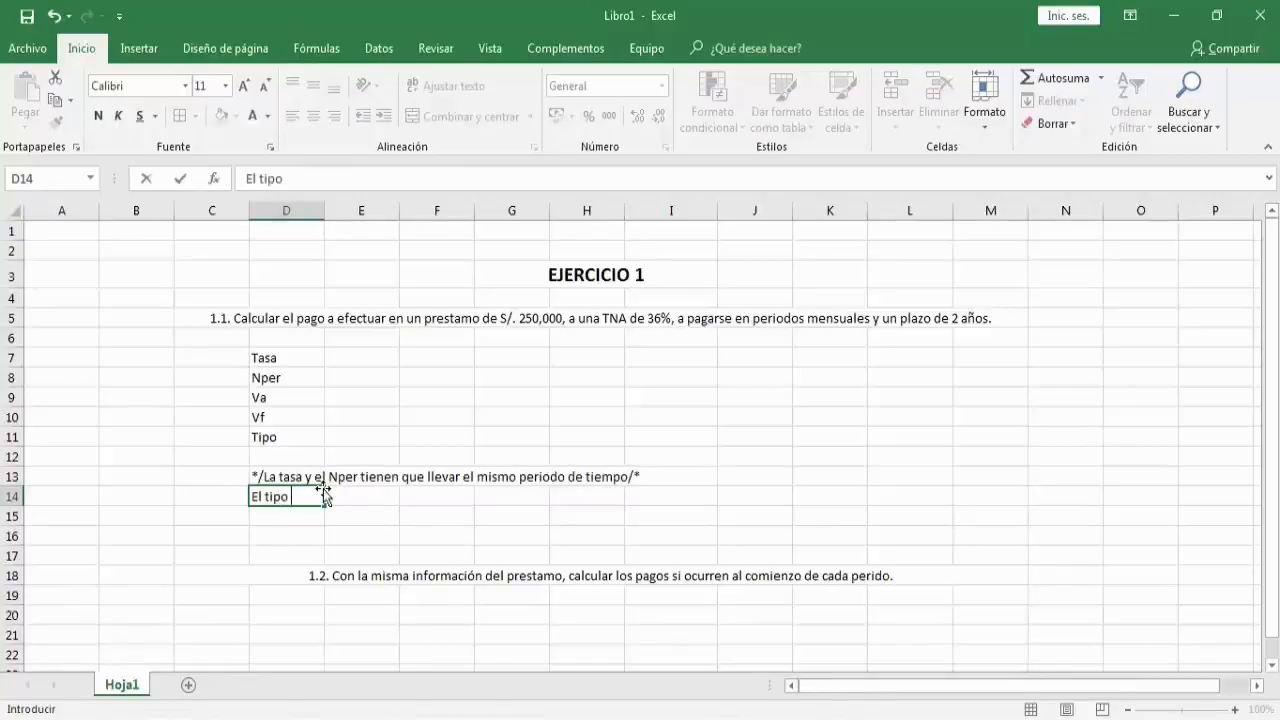
text( esta conformado por "0")
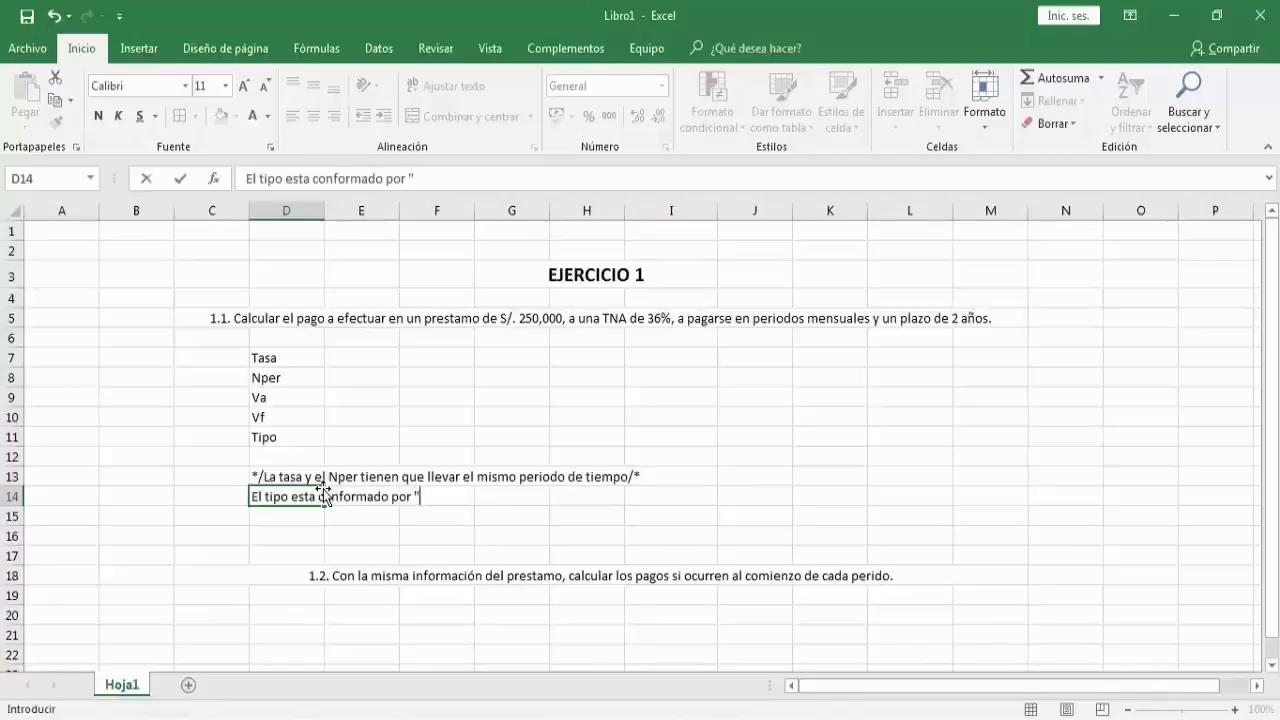
text( y "1". El t)
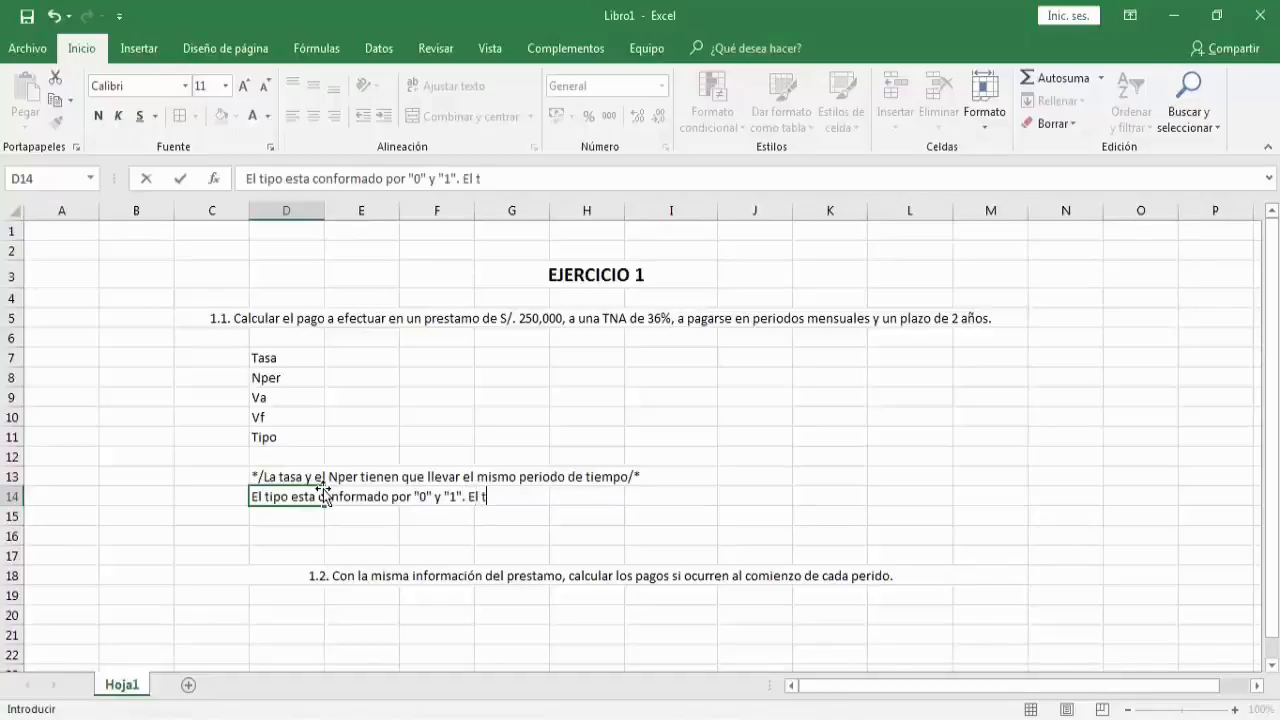
text(ipo )
text(0)
text( son cua)
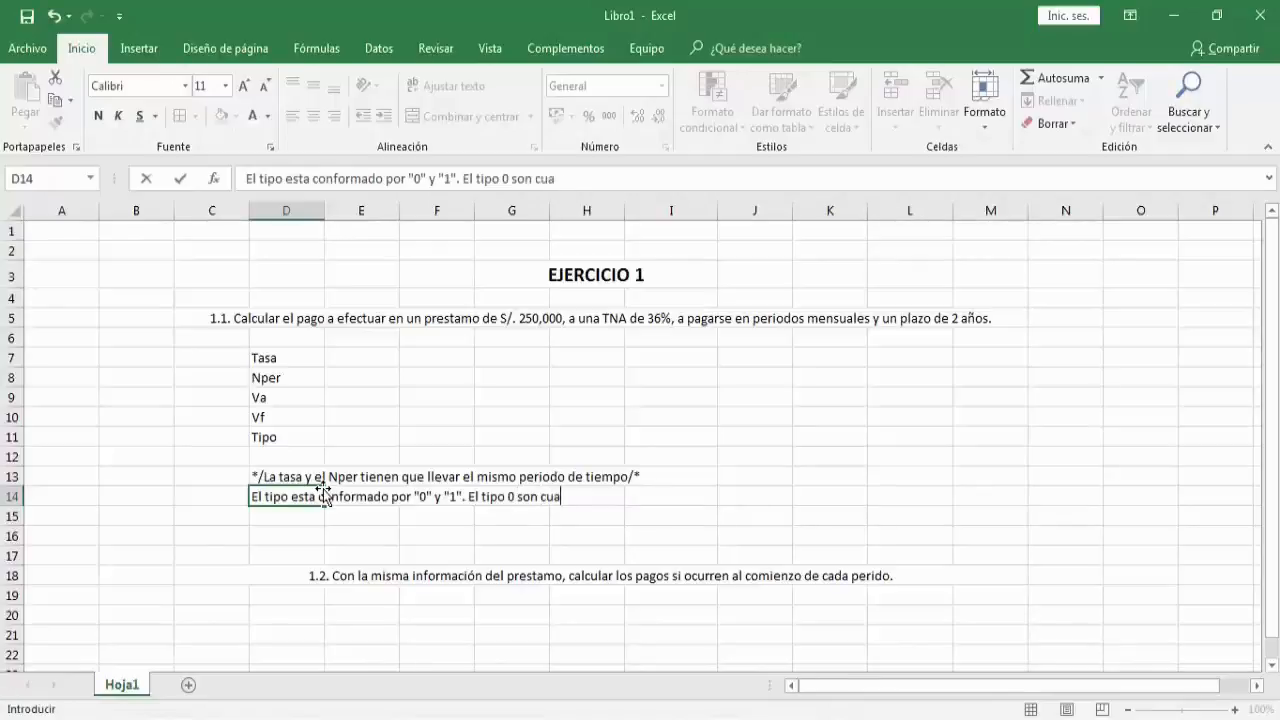
text(ndo los pagos ocur)
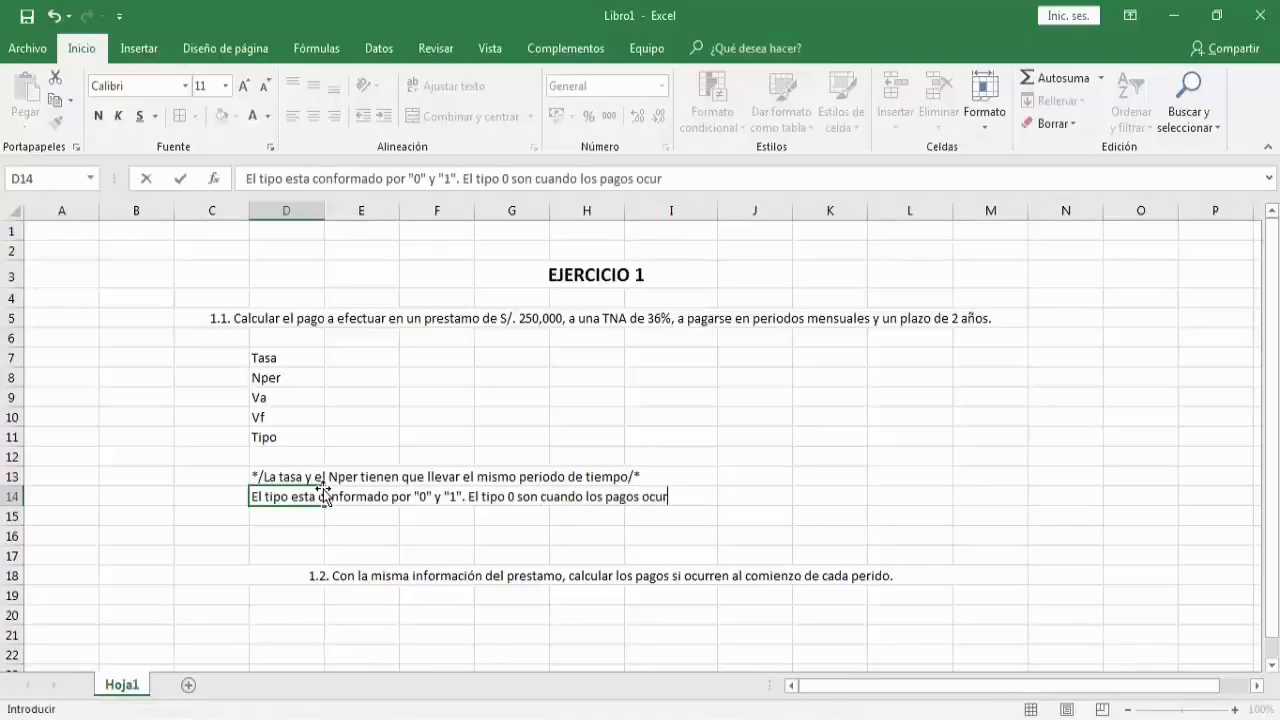
text(ren despues de cada )
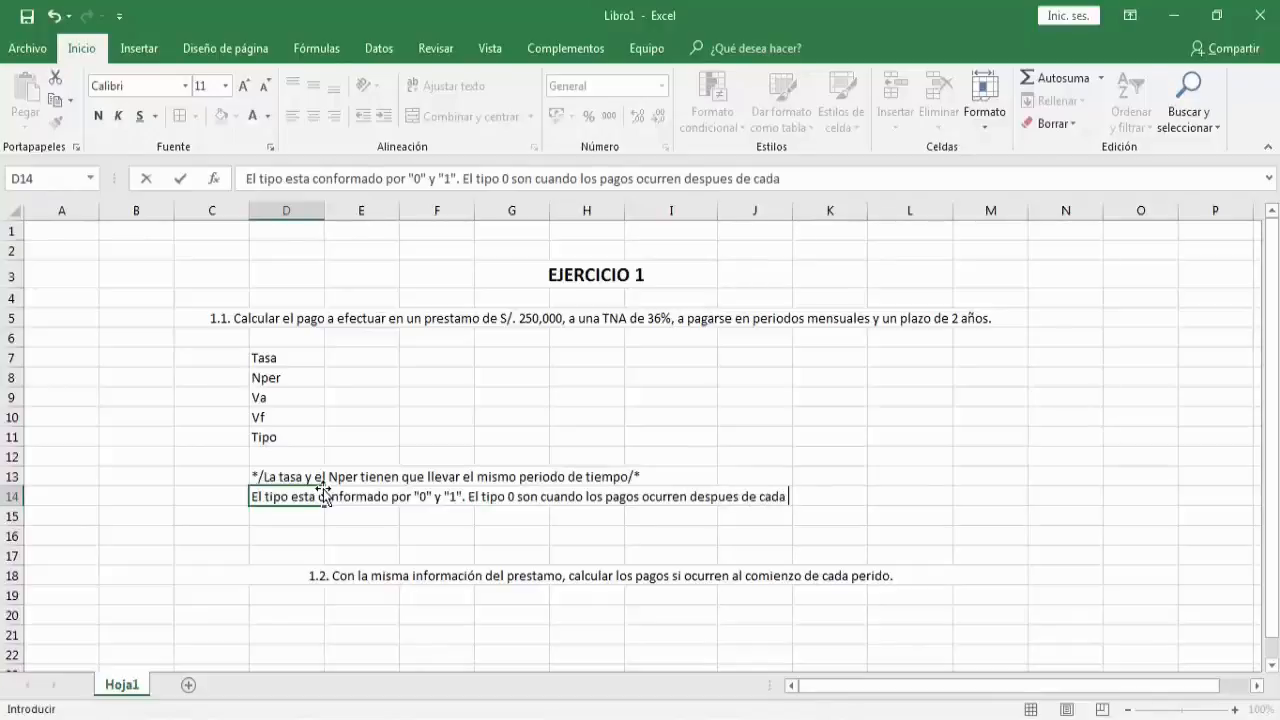
text(periodo y el tip)
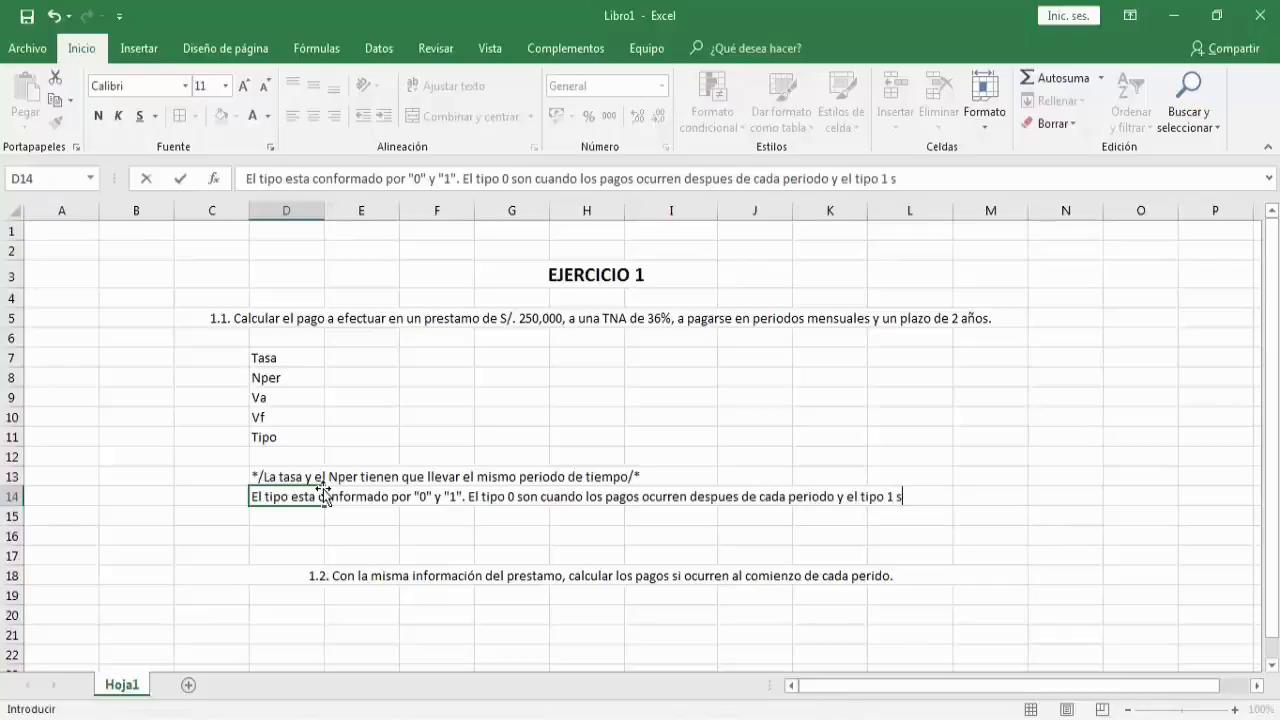
Complete the D14 note with "y el tipo 1 cuando los pagos ocurren al comienzo de cada periodo."
text(o 1 cuando los pagos ocr)
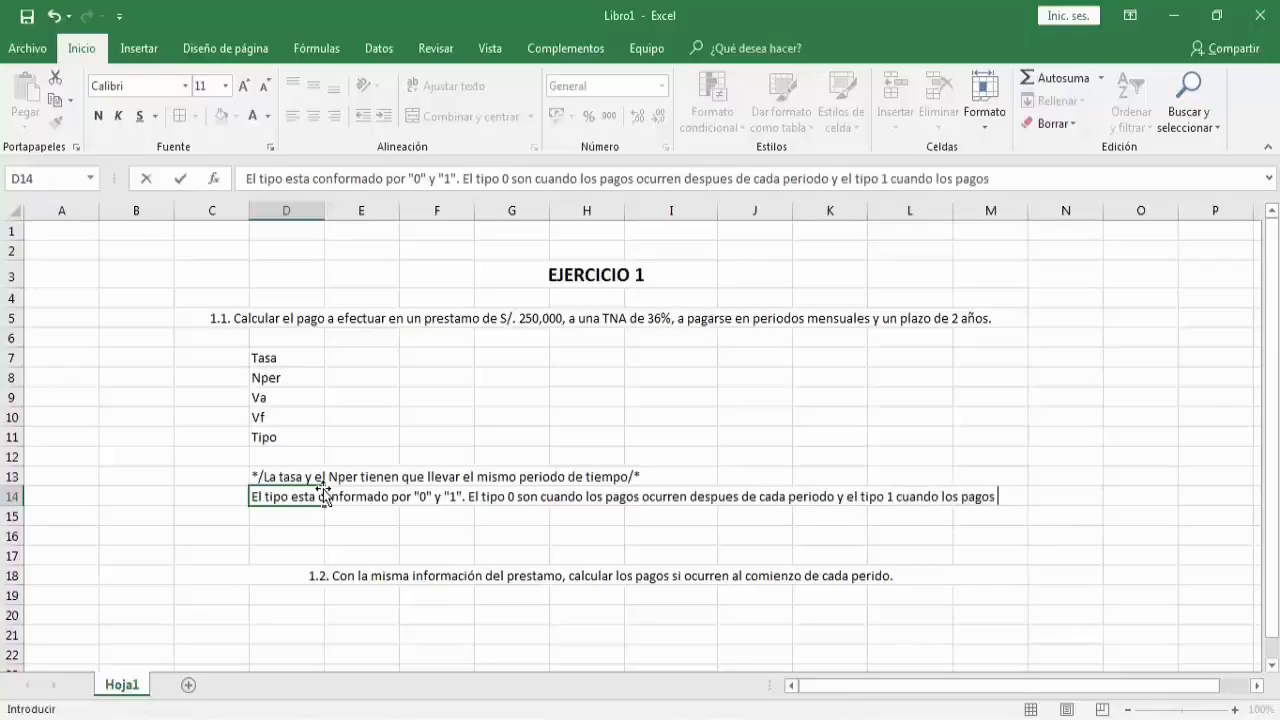
key(BackSpace)
text(u)
key(BackSpace)
text(urre)
text(n al comien)
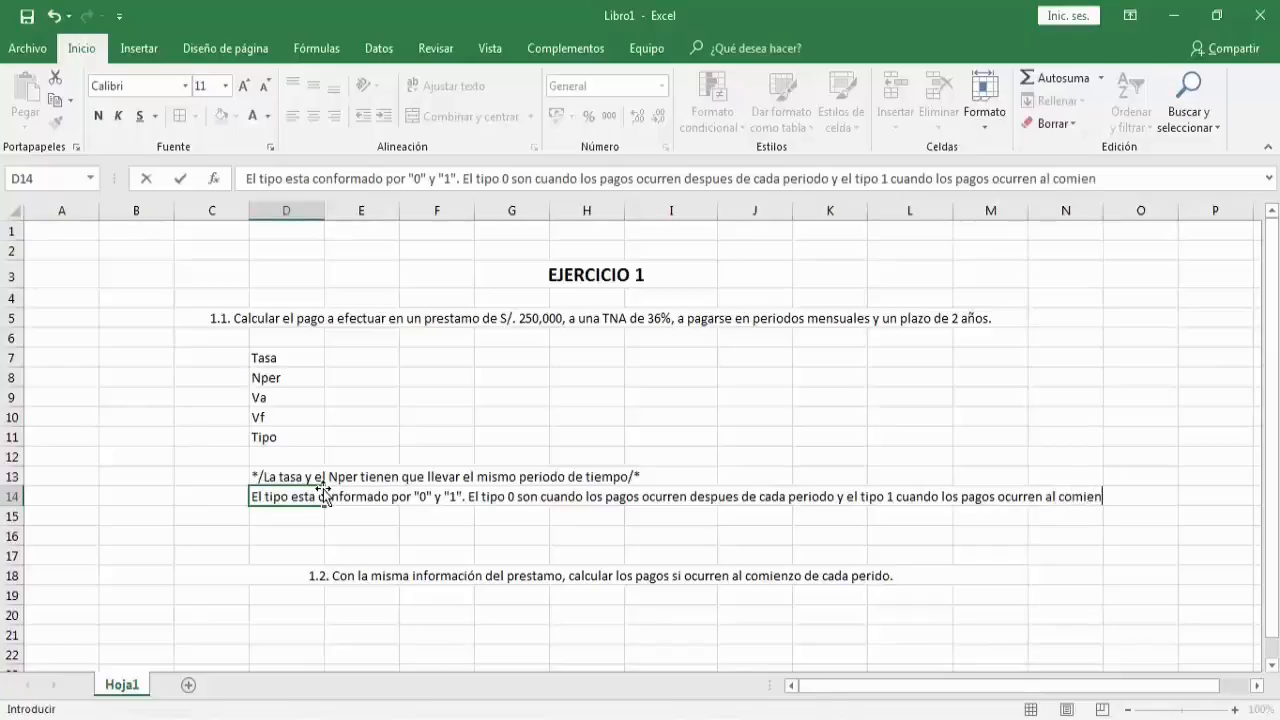
text(zo de cada perio)
key(BackSpace)
text(iodo.)
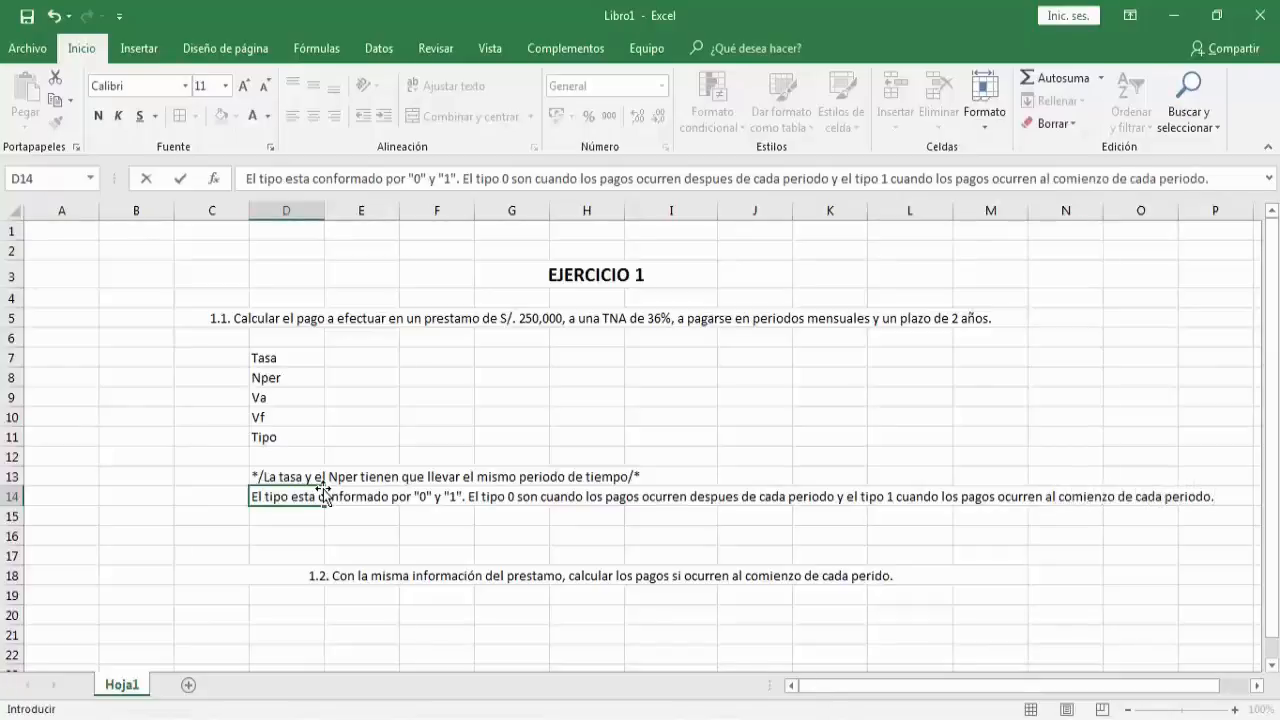
key(Return)
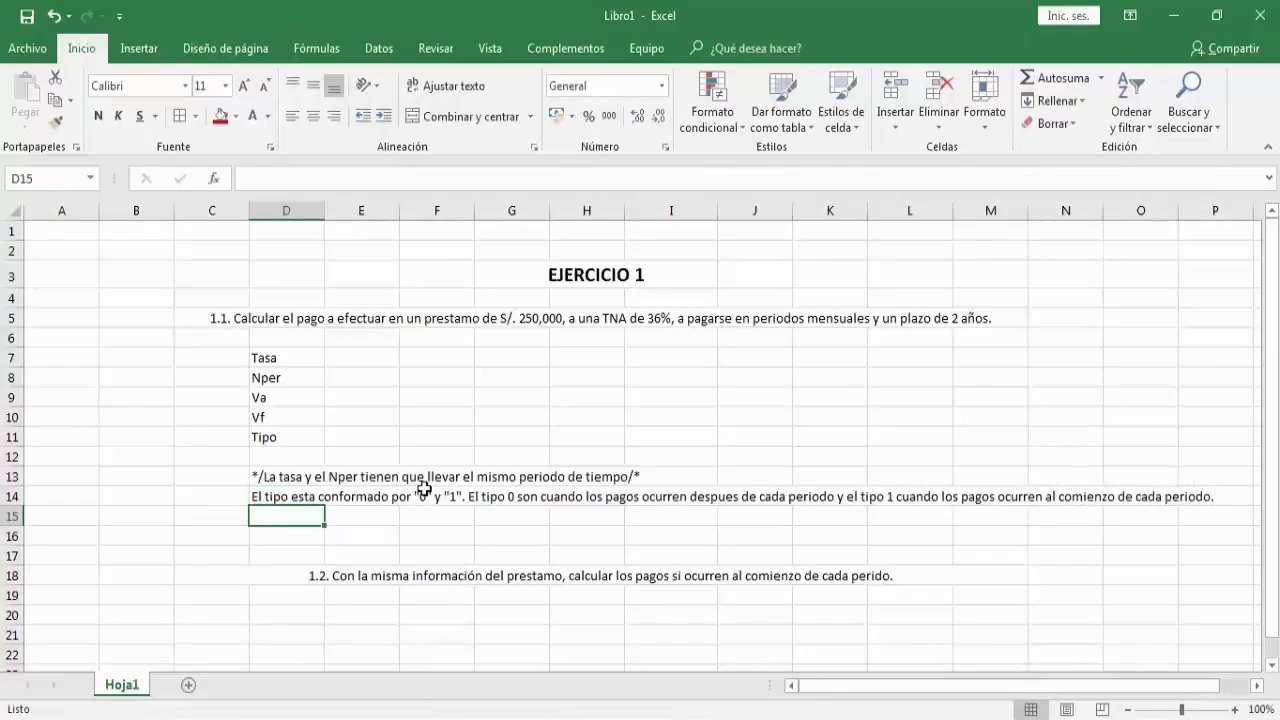
Change the font colour of the two notes in rows 13 and 14 to green
drag(271, 479, 1207, 496)
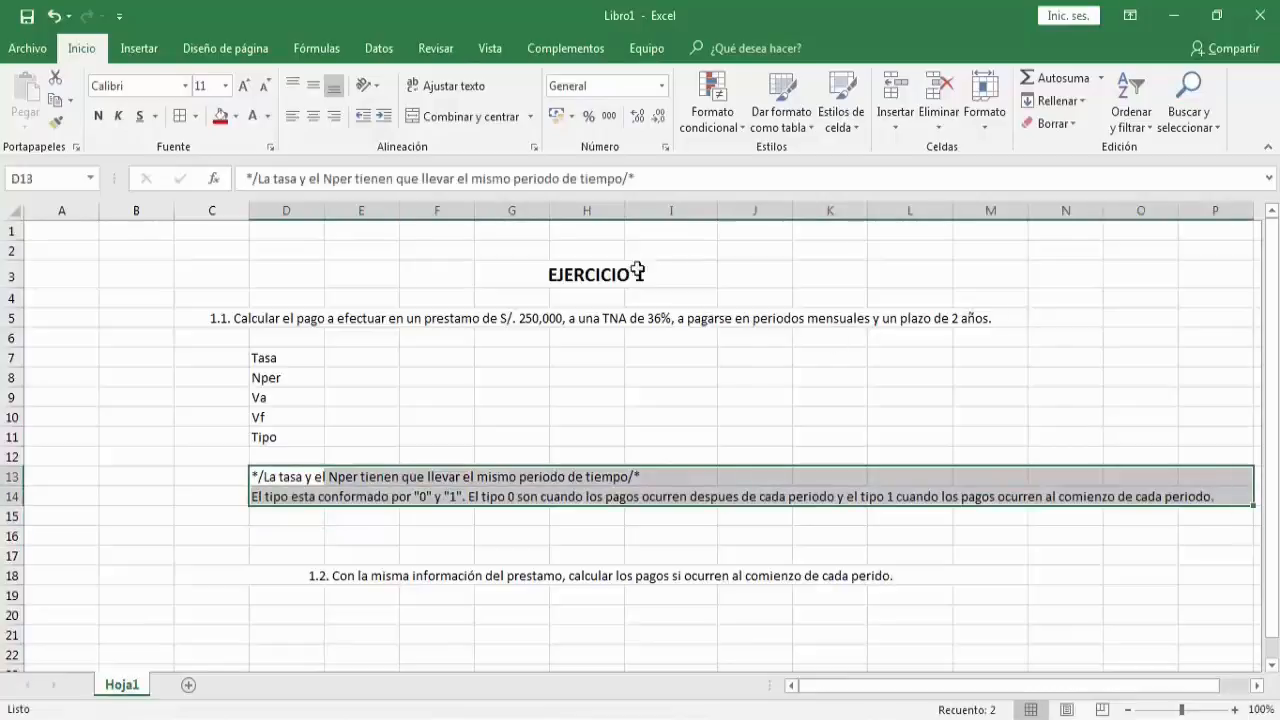
click(267, 116)
click(333, 295)
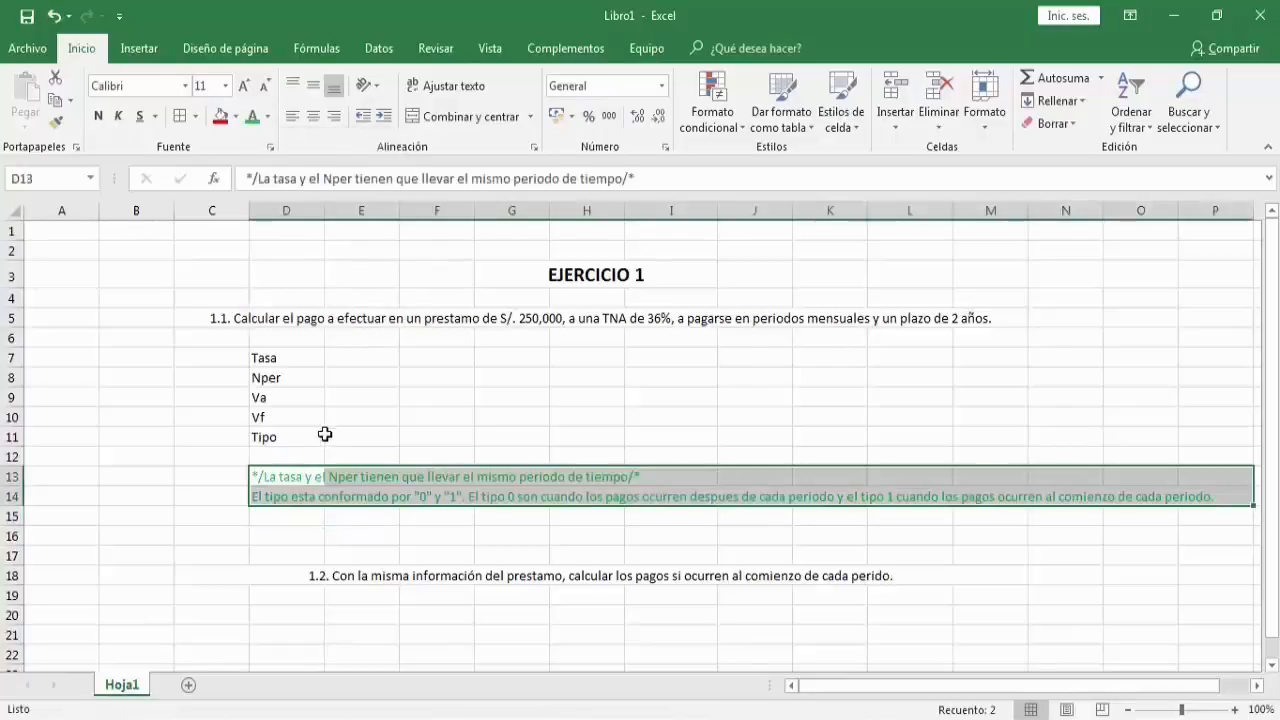
click(328, 436)
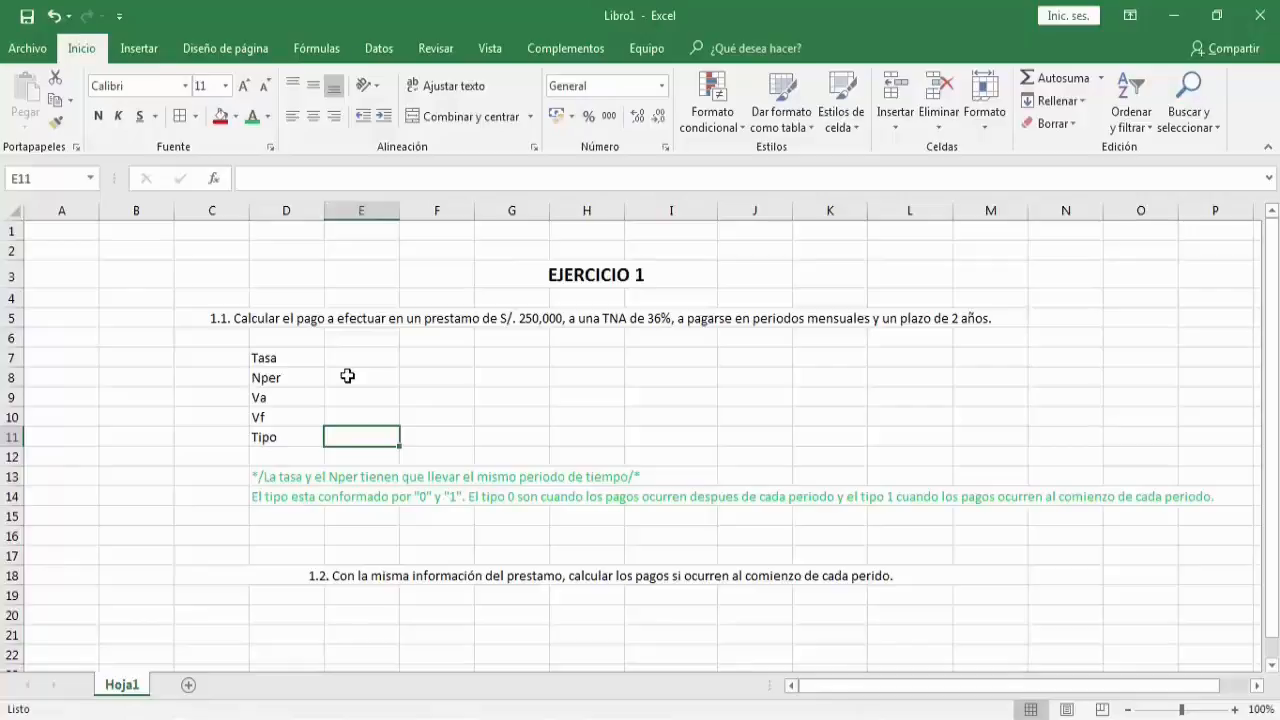
Enter the label TNA in G7 with 36% in H7, and the label TPM in G8
click(350, 360)
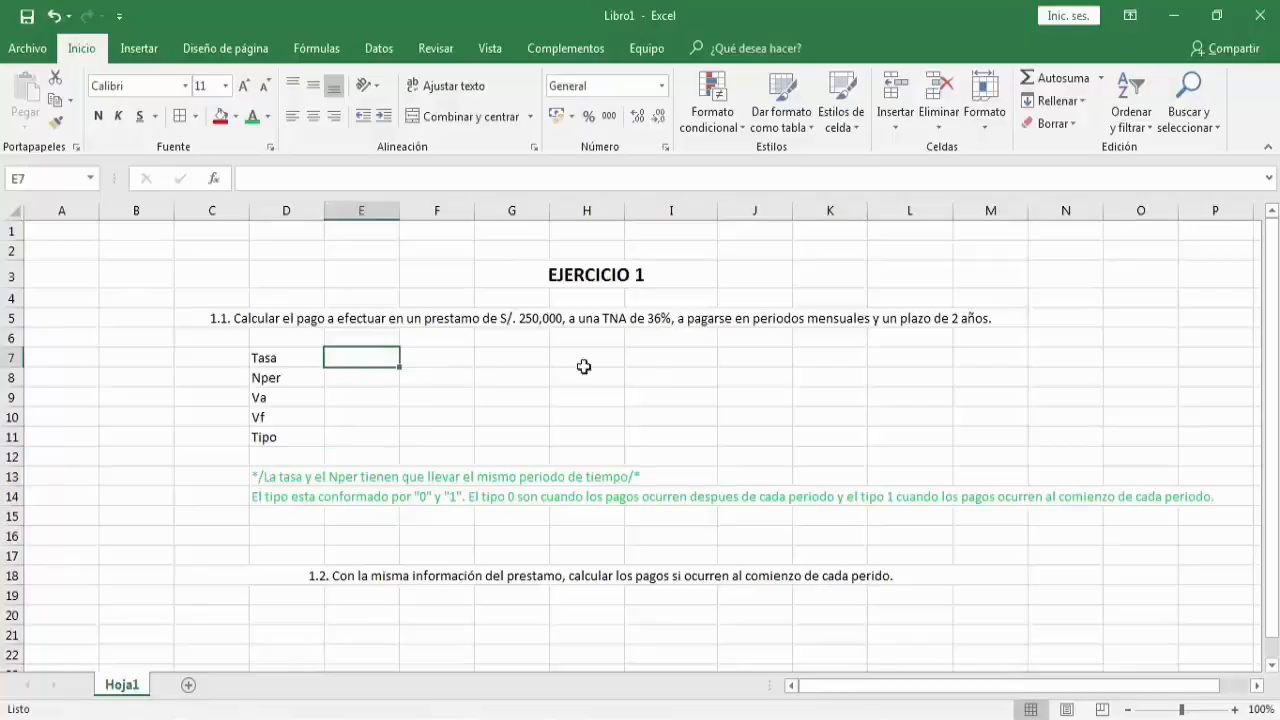
click(524, 354)
text(TNA)
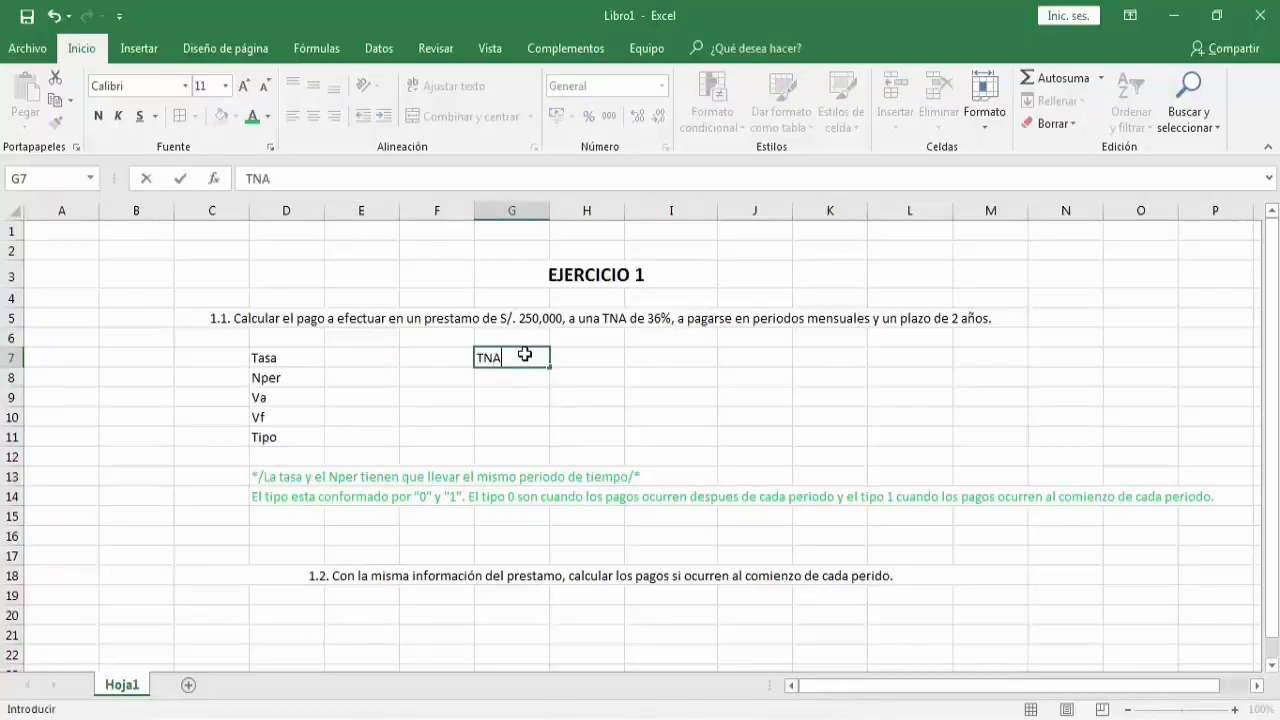
key(Tab)
text(36%)
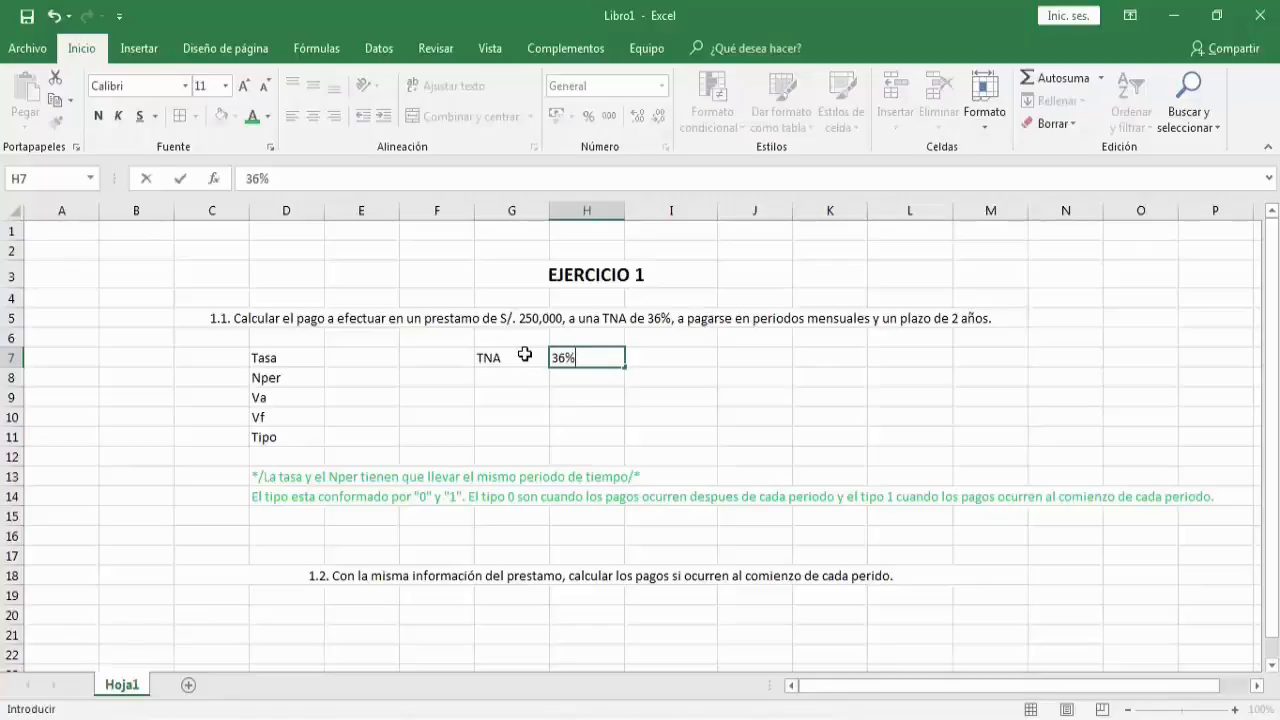
key(Return)
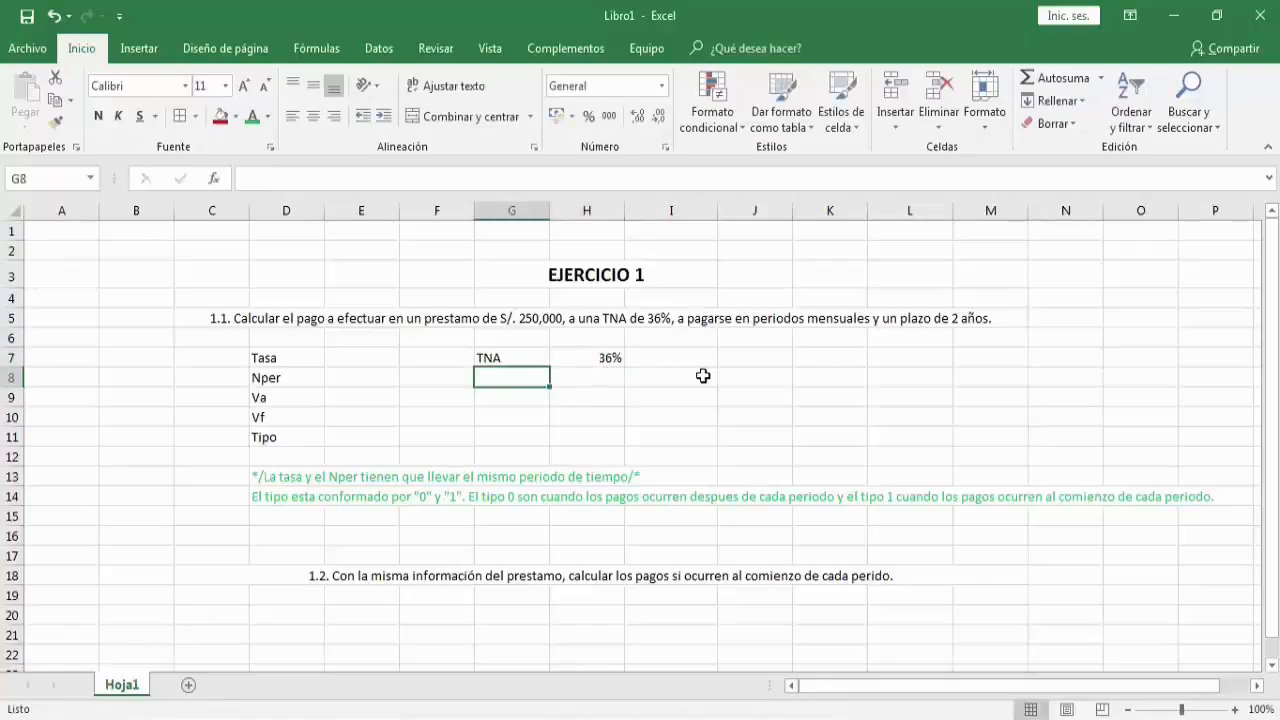
text(TPM)
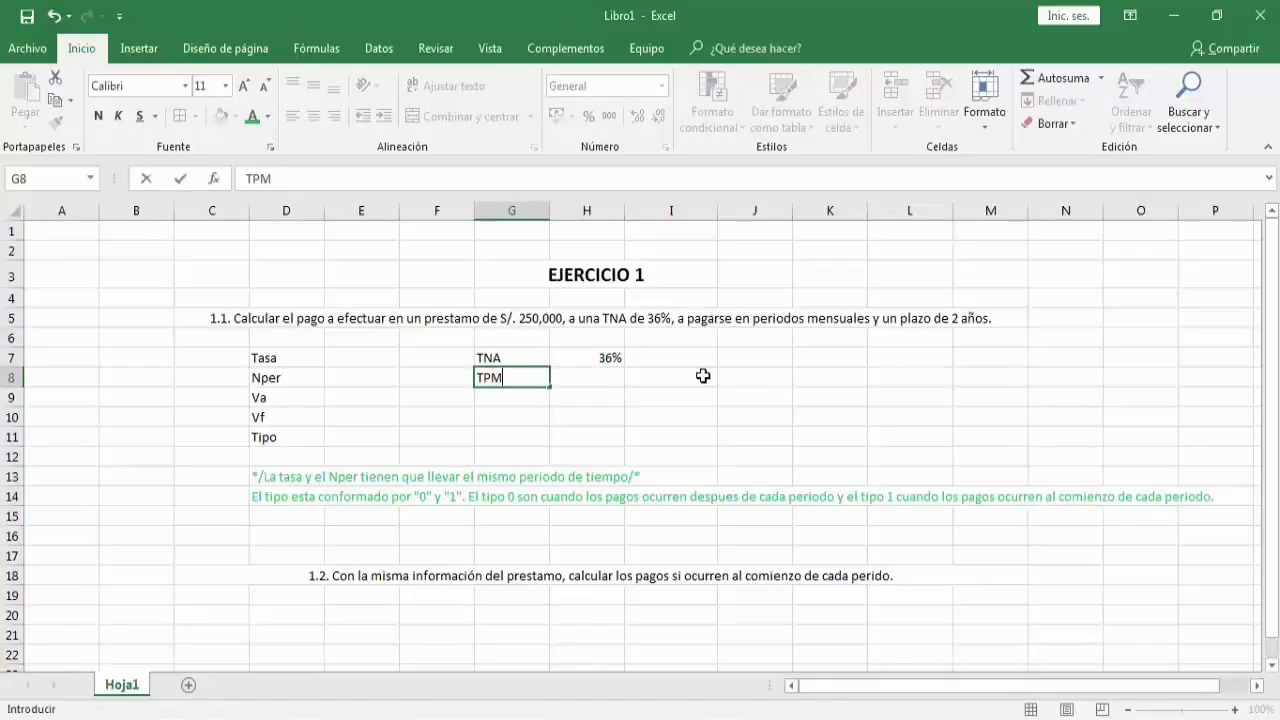
key(Tab)
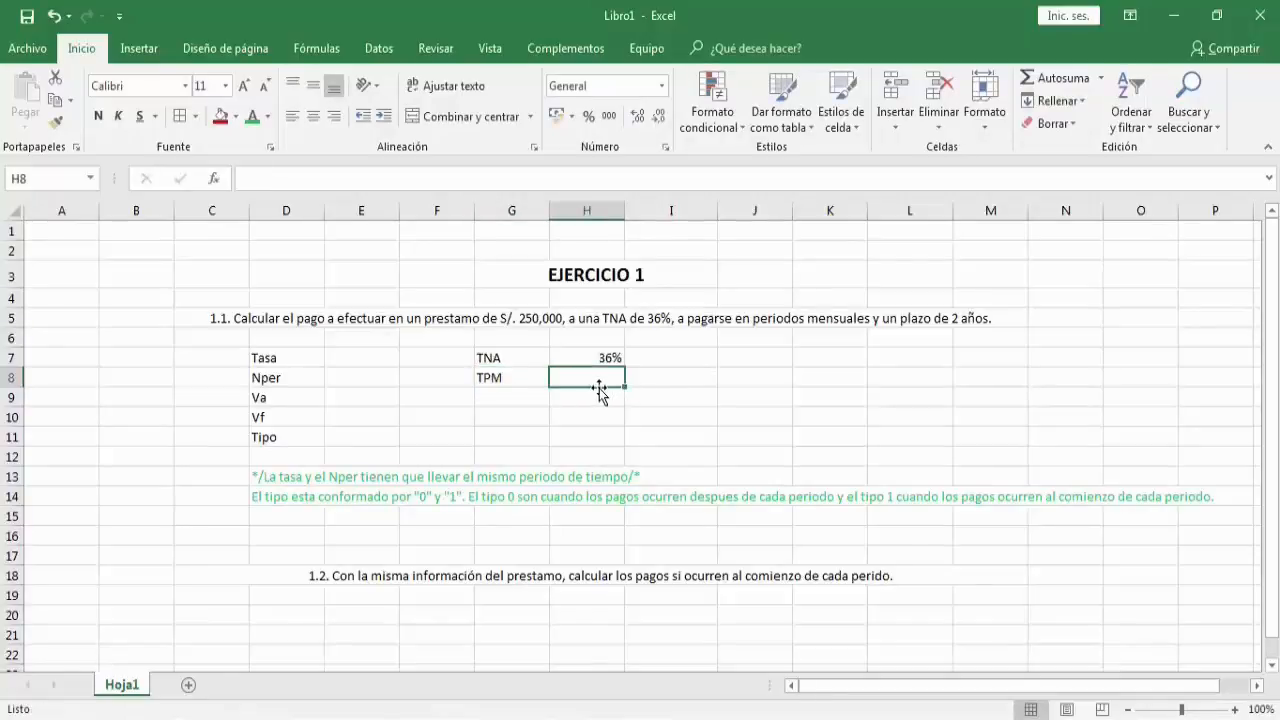
Add the column headings AÑO in K7 and MESES in L7 for a year-to-month conversion table
click(846, 362)
text(AÑO)
key(Tab)
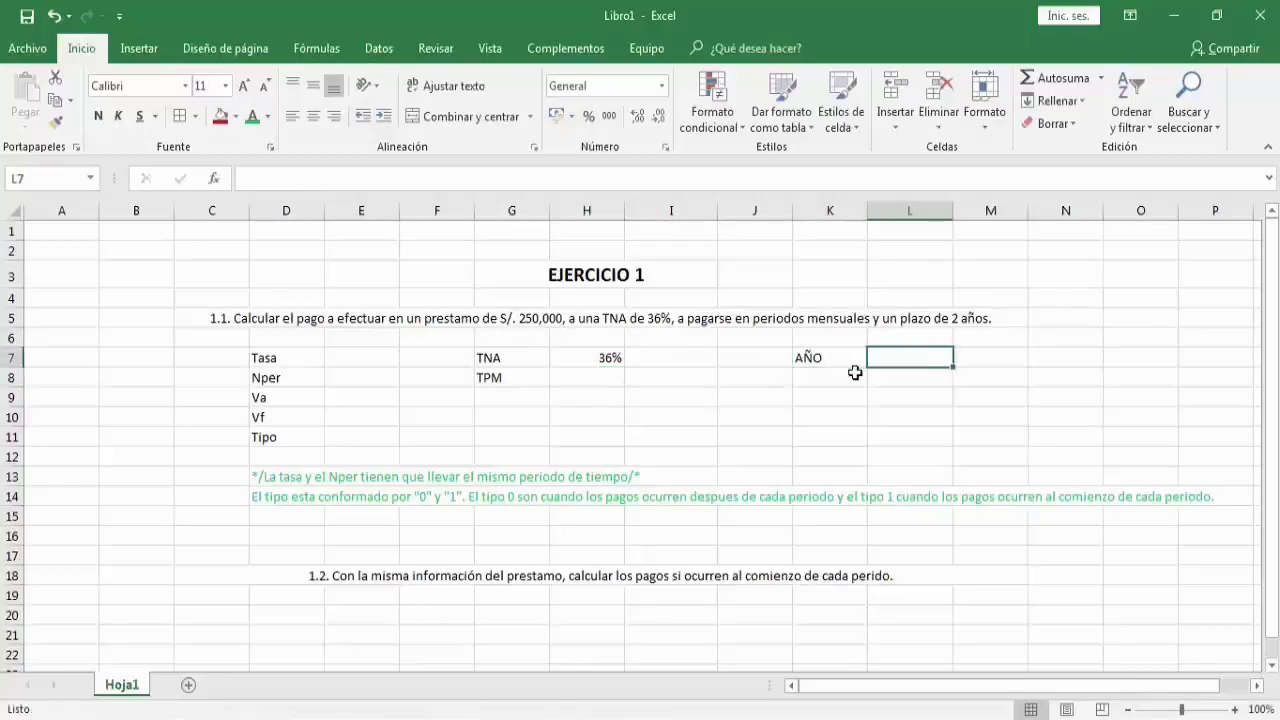
text(MESES)
Fill the AÑO and MESES table with 1 and 12 in row 8, and 2 and 24 in row 9
click(855, 372)
text(1)
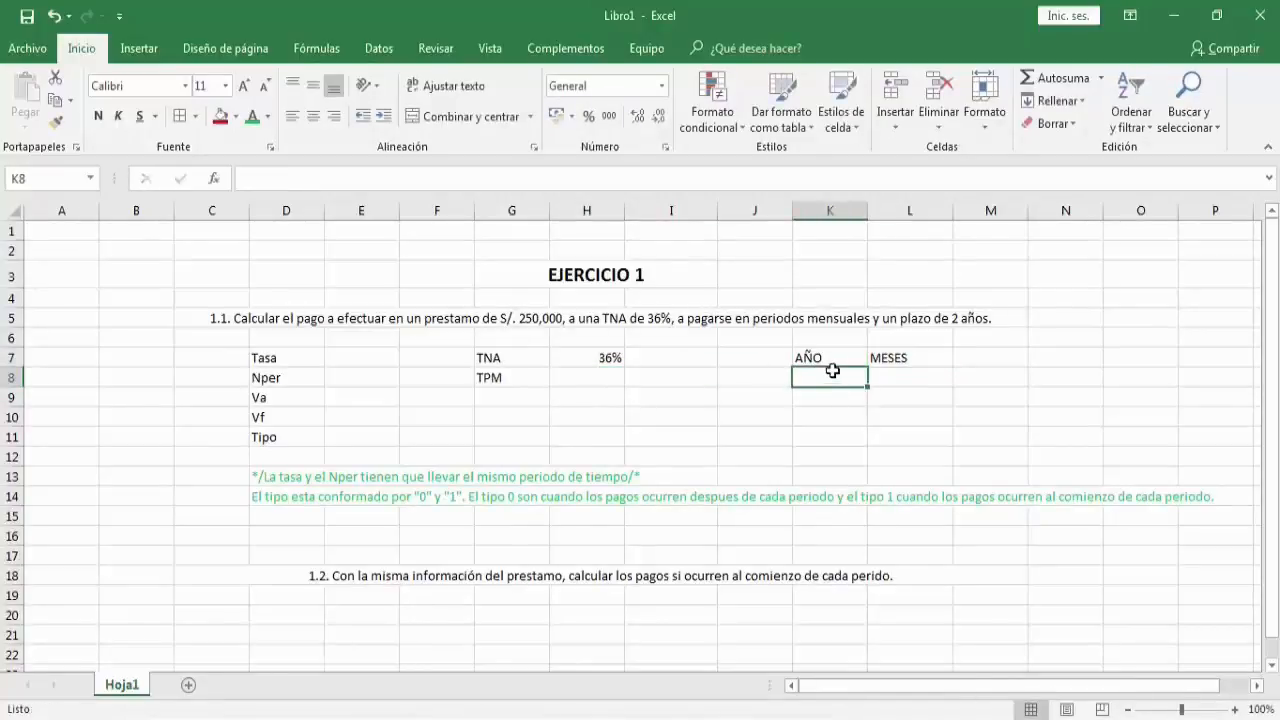
click(903, 386)
text(12)
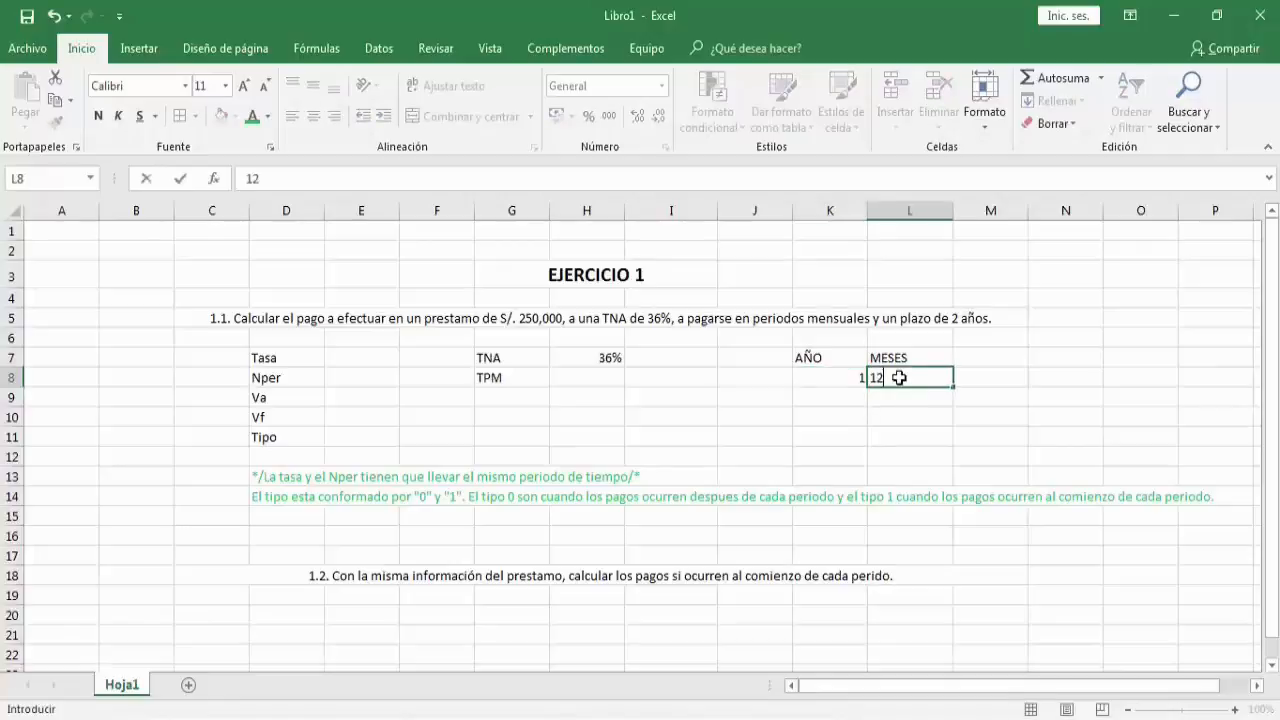
click(844, 399)
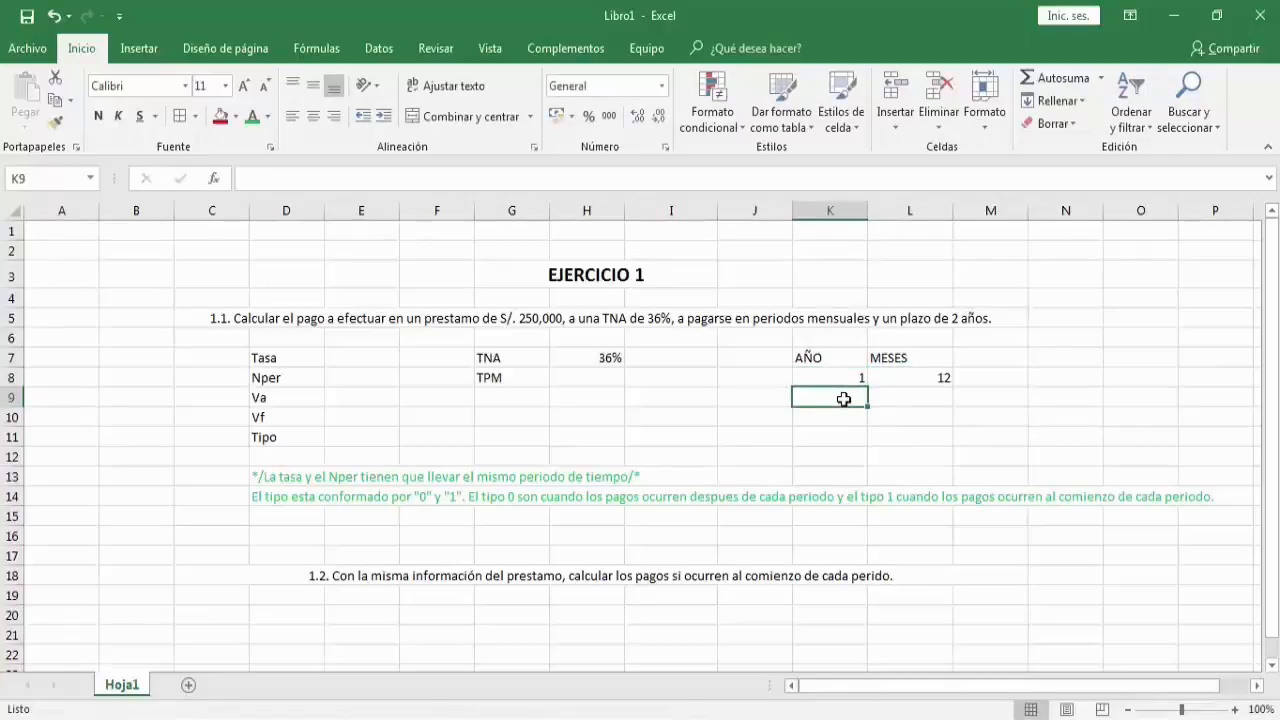
text(2)
key(Tab)
text(24)
key(Tab)
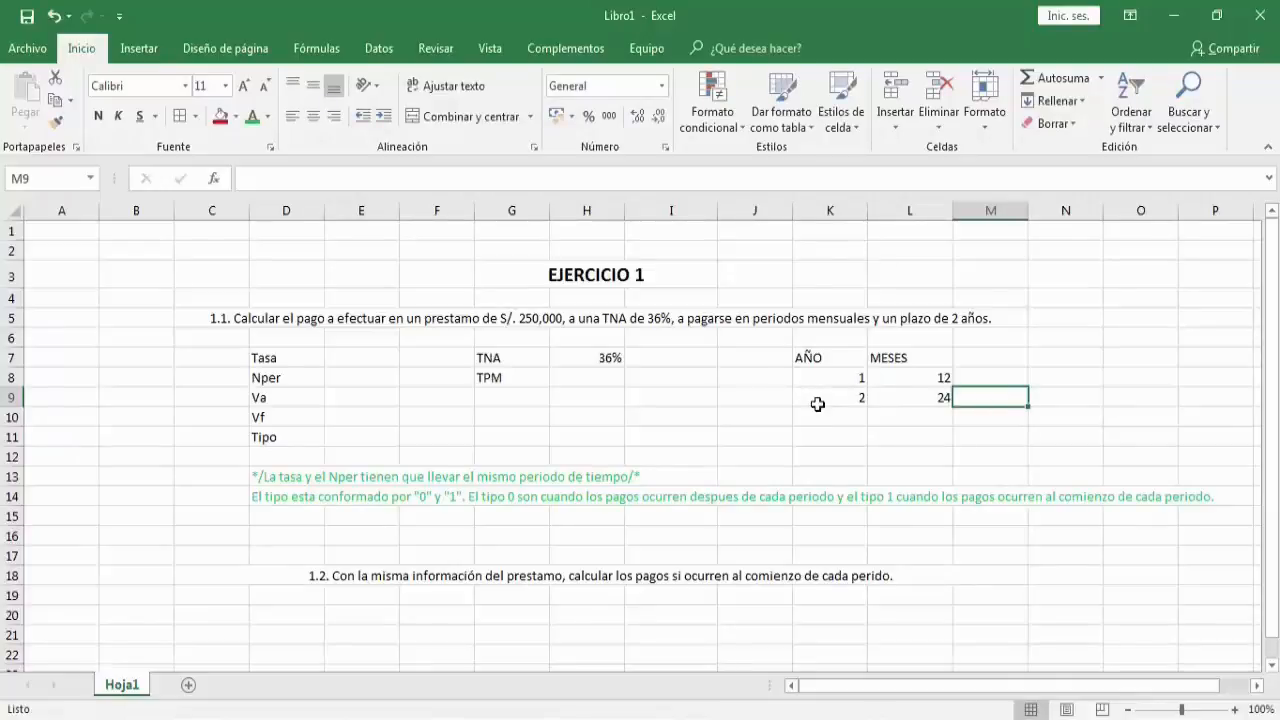
Add the label Nper in K10 with the value 24 meses in L10, below the year-to-month table
click(982, 362)
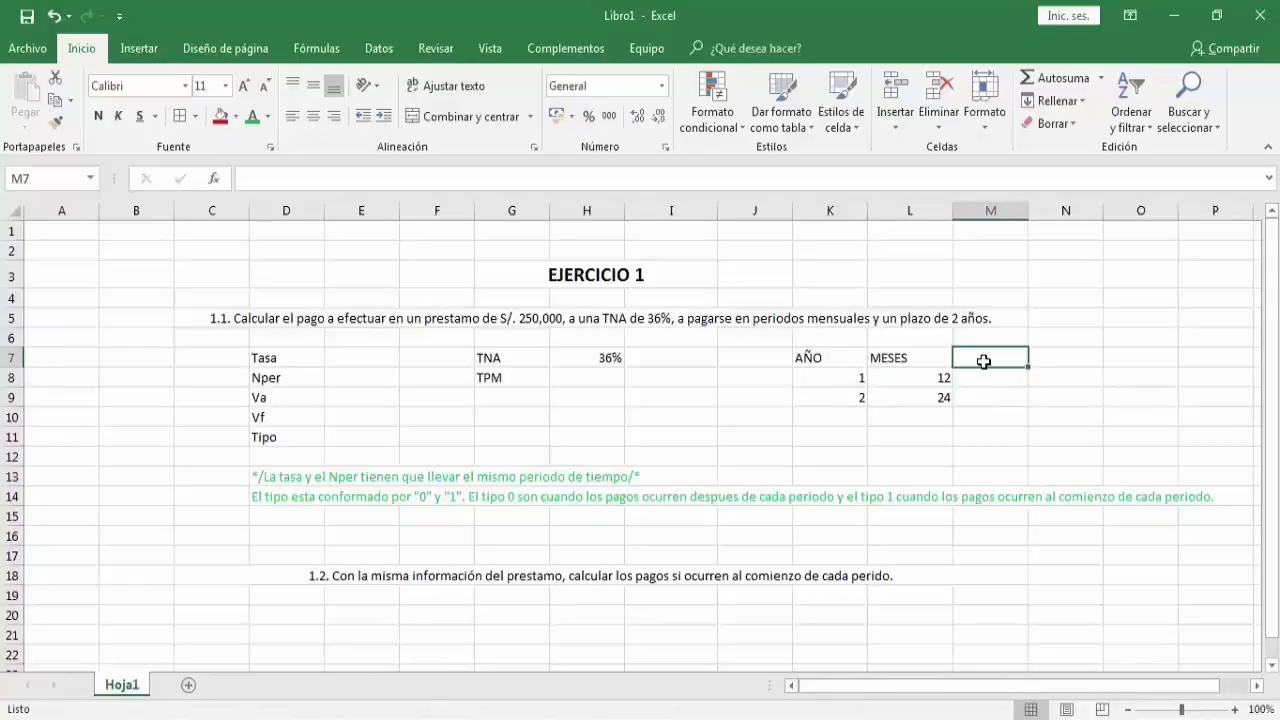
click(852, 419)
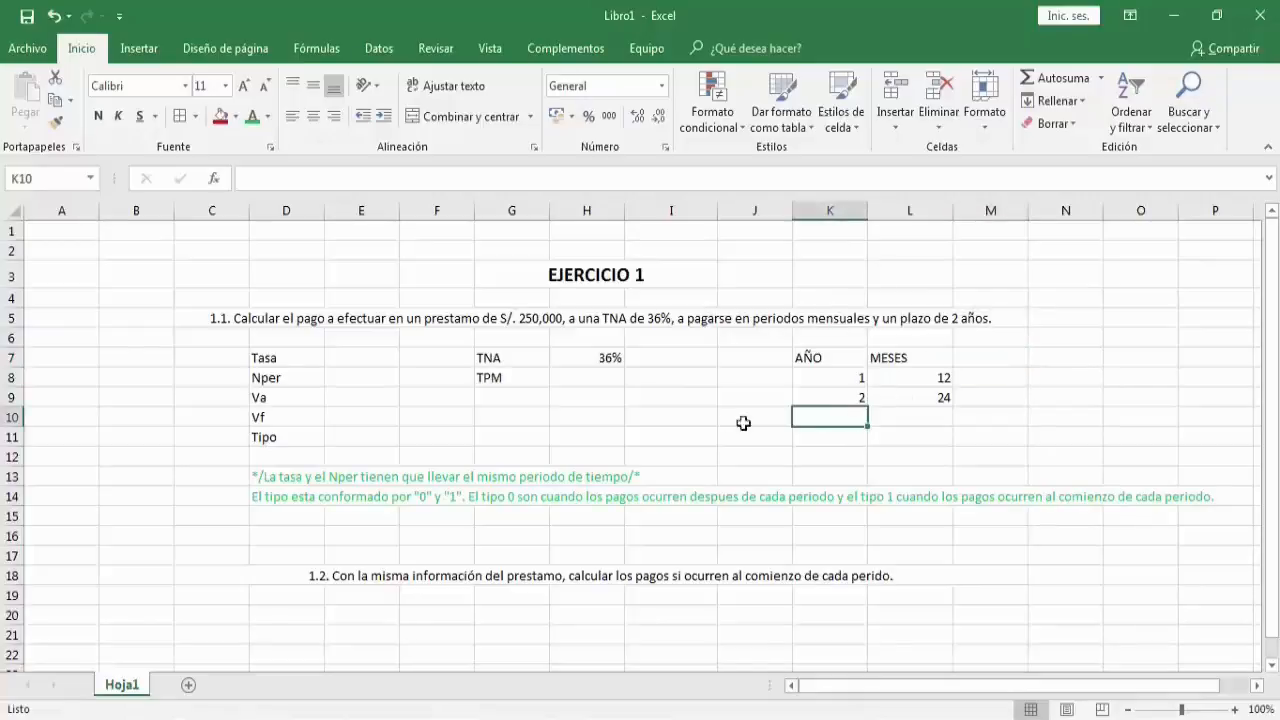
text(Nper)
key(Tab)
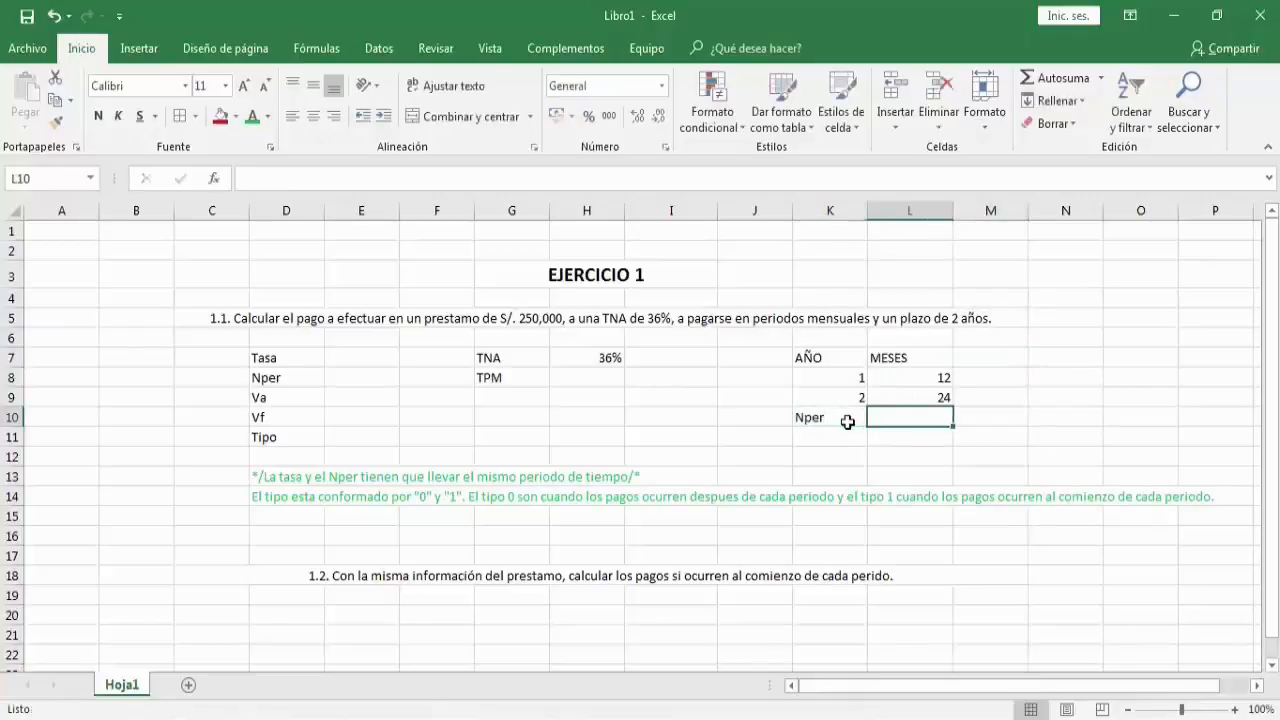
text(24 meses)
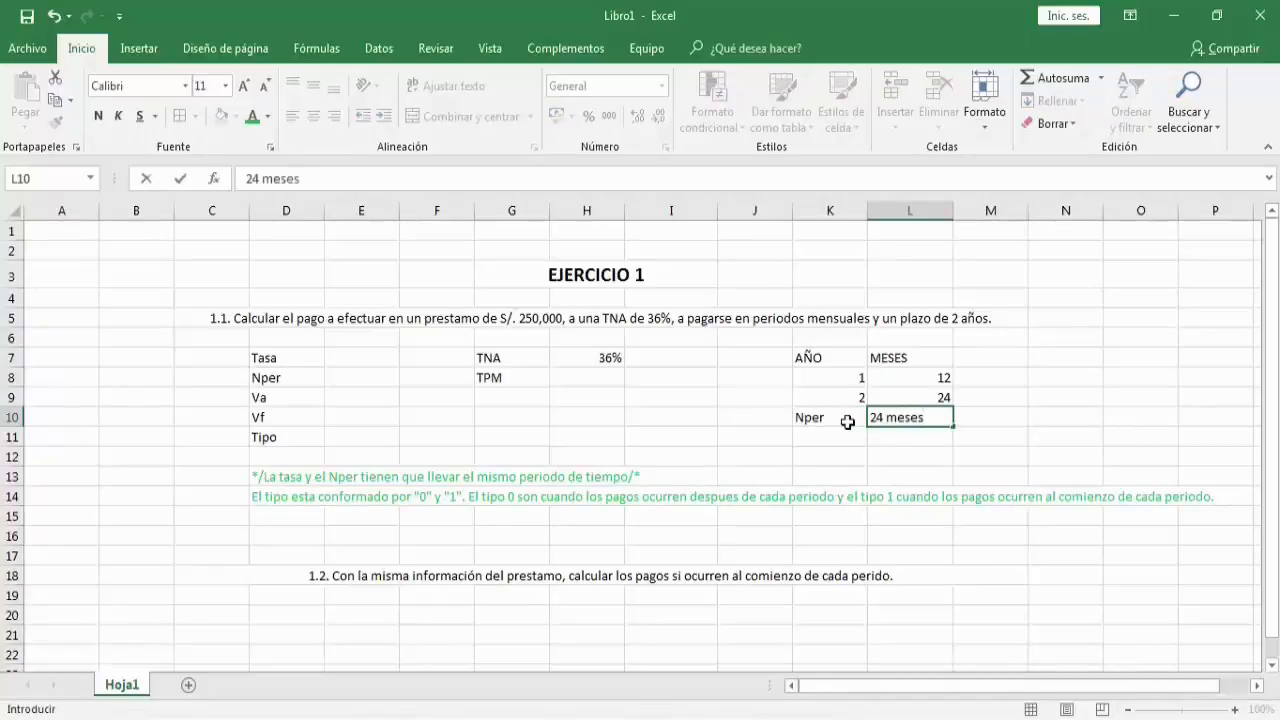
key(Return)
click(847, 422)
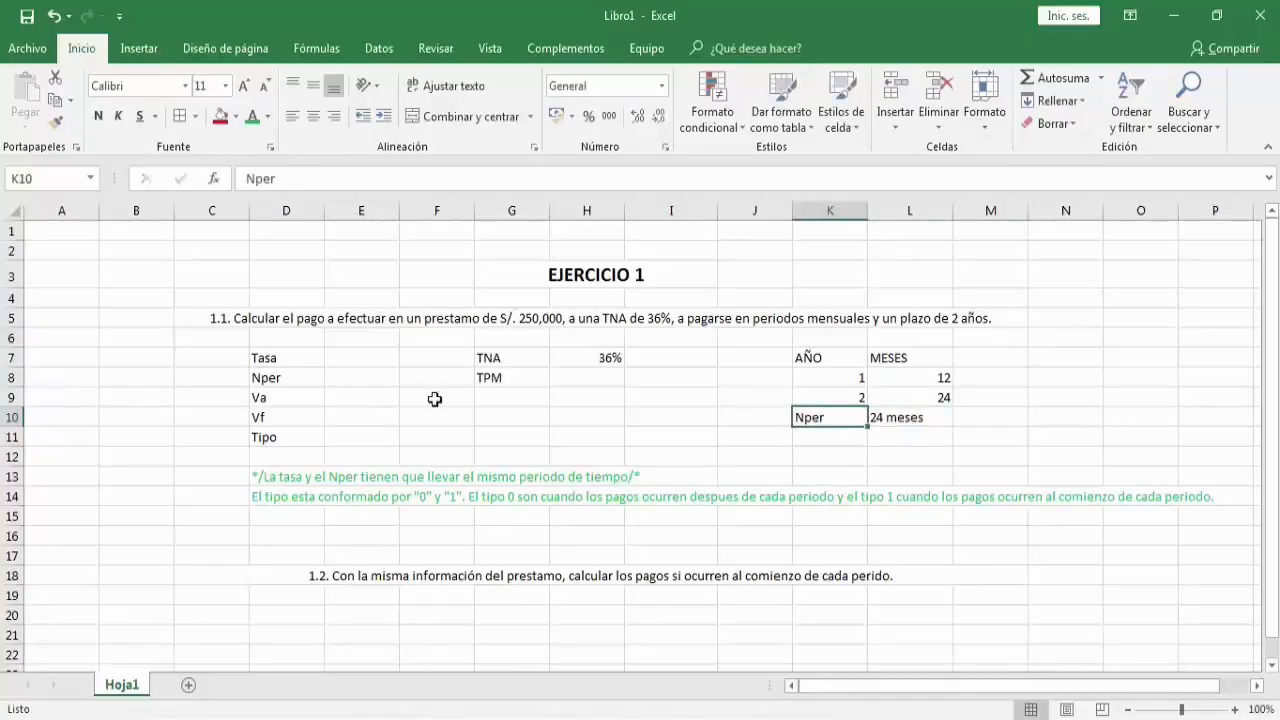
Enter 0.36/12 as plain text in H8, beside the TPM label
click(575, 382)
text(0.)
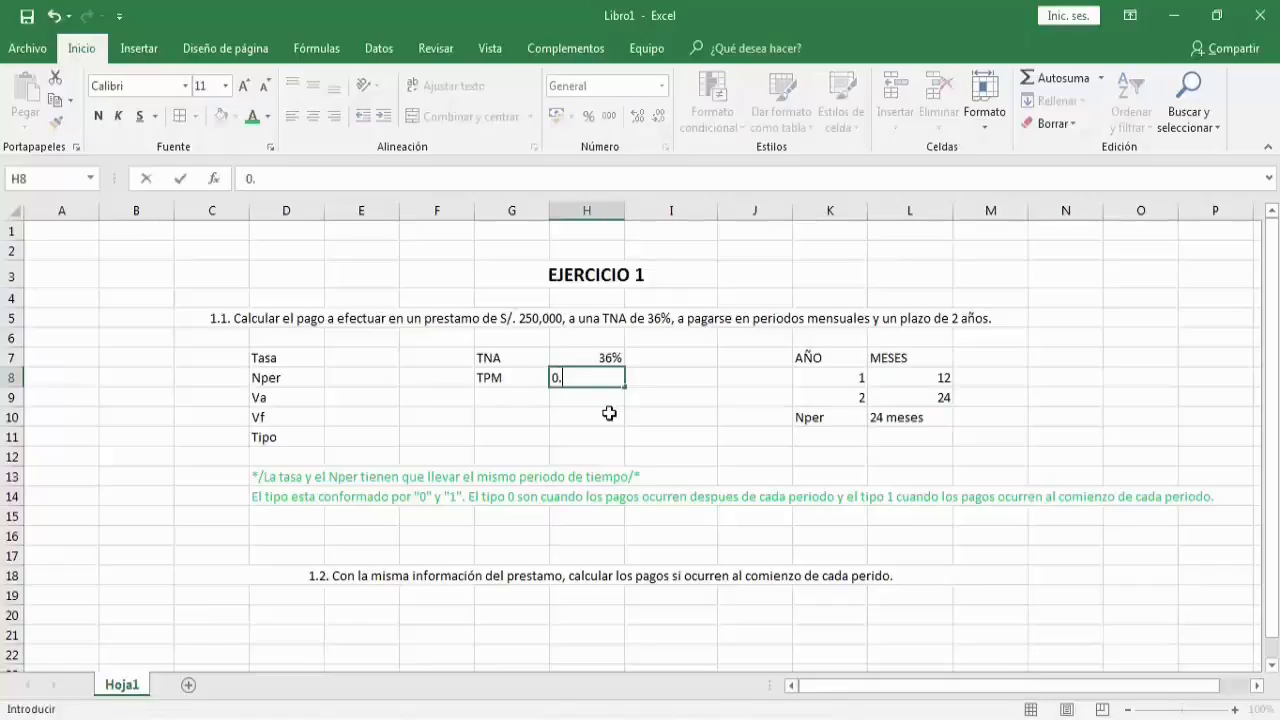
text(36/12)
key(Return)
Add a second TPM label in G9 and calculate the rate in H9 with =0.36/12
click(528, 397)
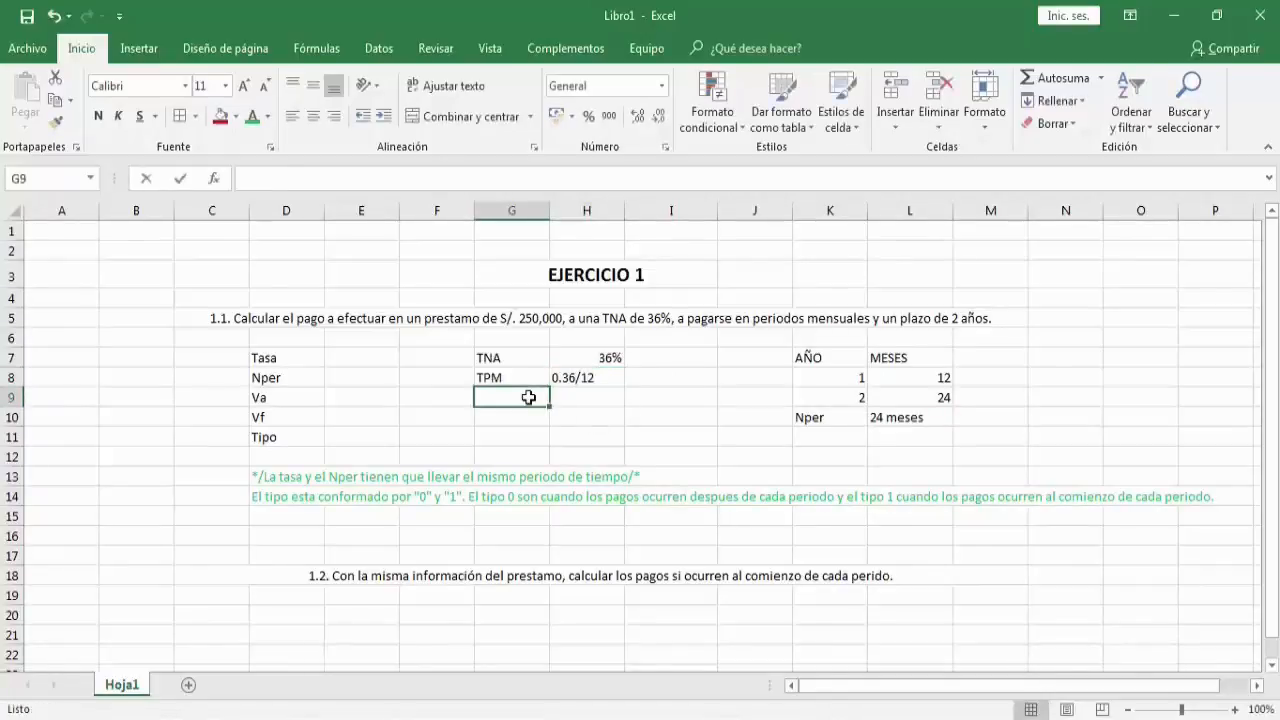
text(TPM)
key(Return)
key(Right)
text(=0.)
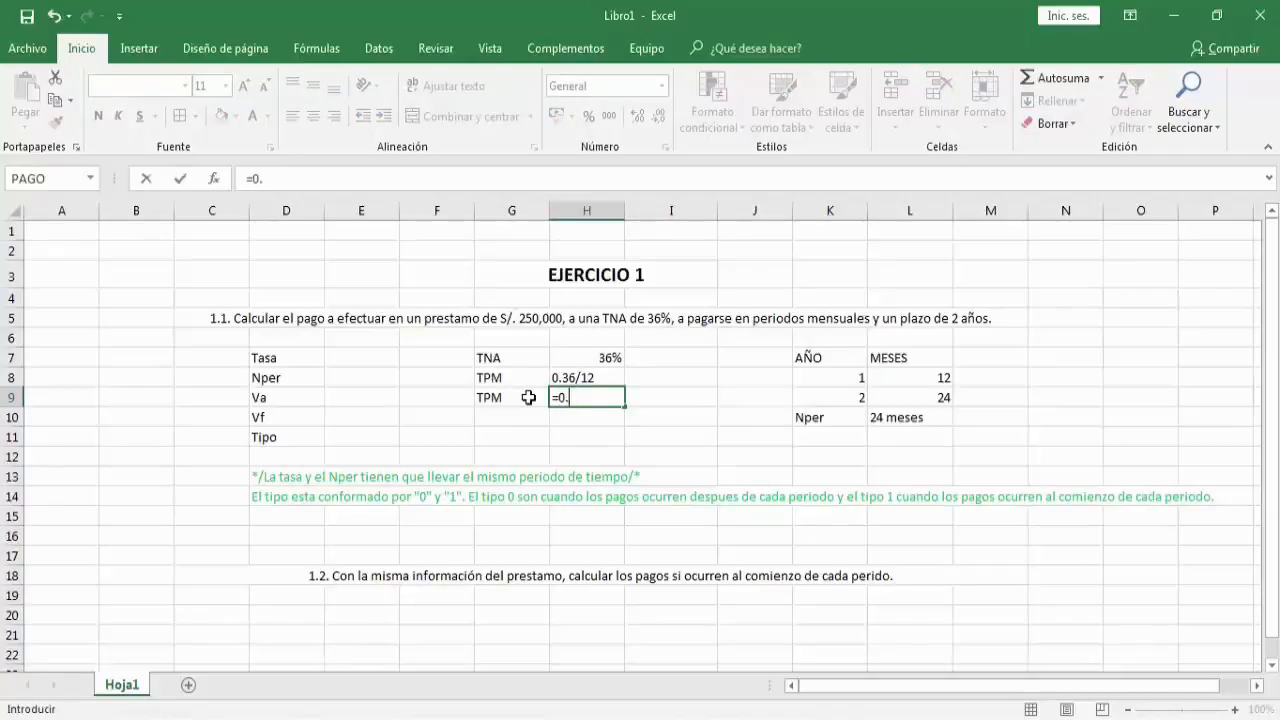
text(36/12)
key(Return)
Add a third TPM label in G10 and link H10 to the rate with =H9
text(TPM)
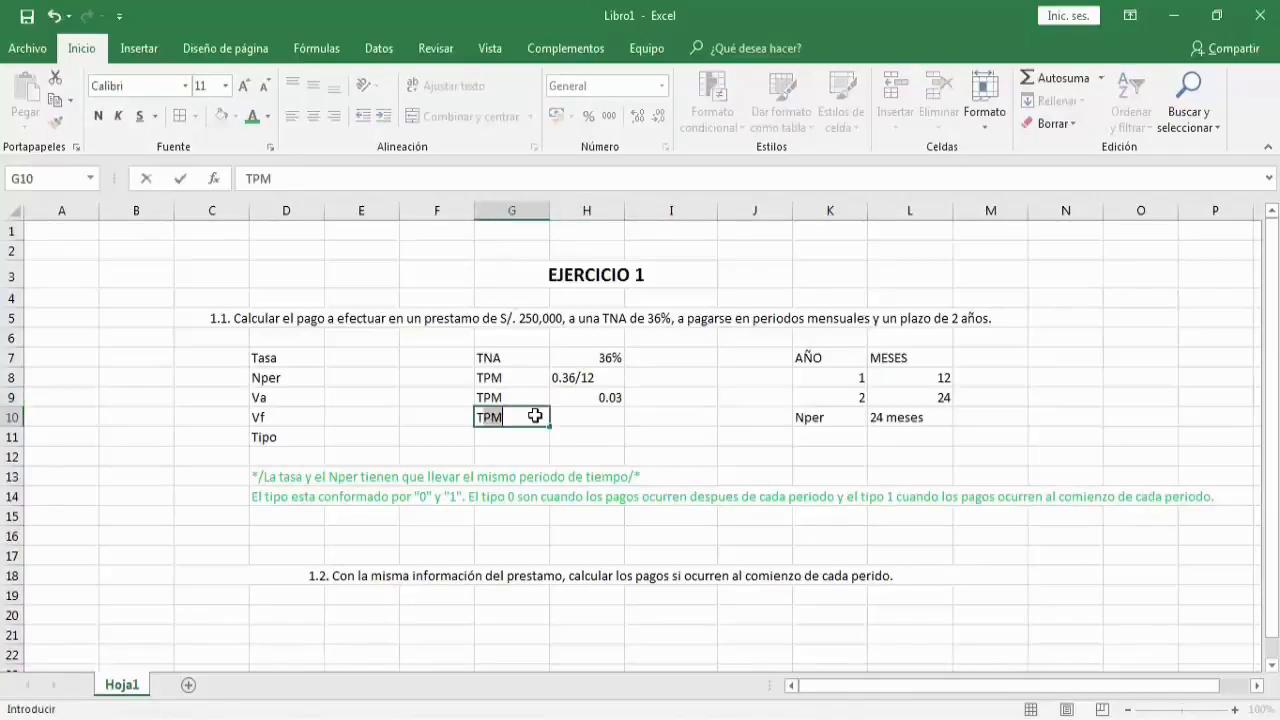
key(Right)
text(=)
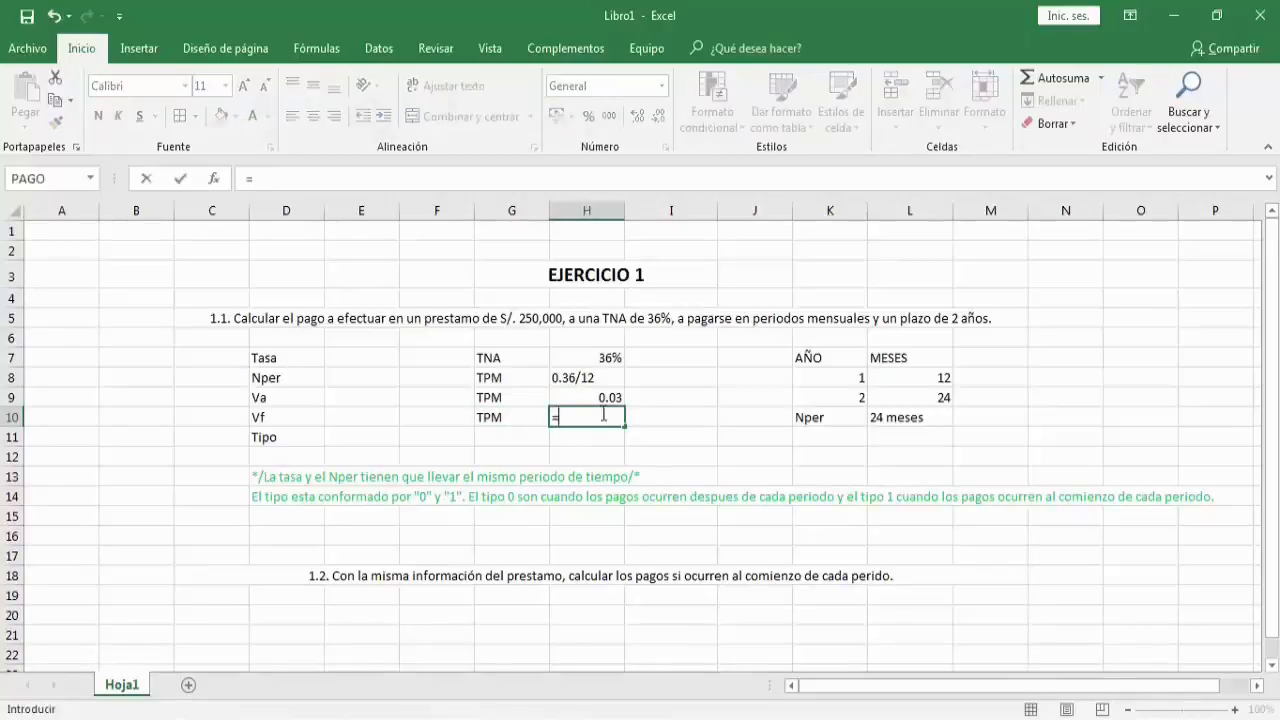
click(606, 398)
key(Return)
Format the rate in H10 as a percentage with two decimal places
click(606, 417)
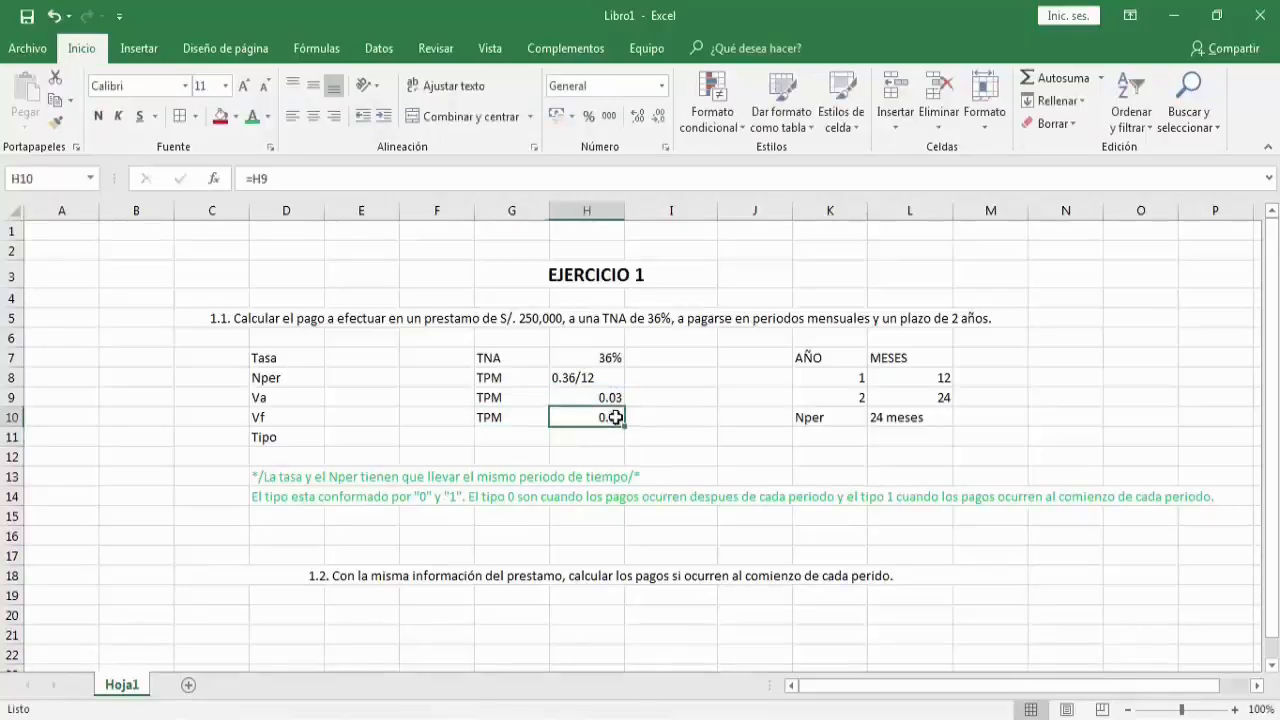
click(589, 116)
click(637, 117)
click(637, 117)
Enter the caption Tasa periodica mensual in G11, below the TPM rows
click(505, 433)
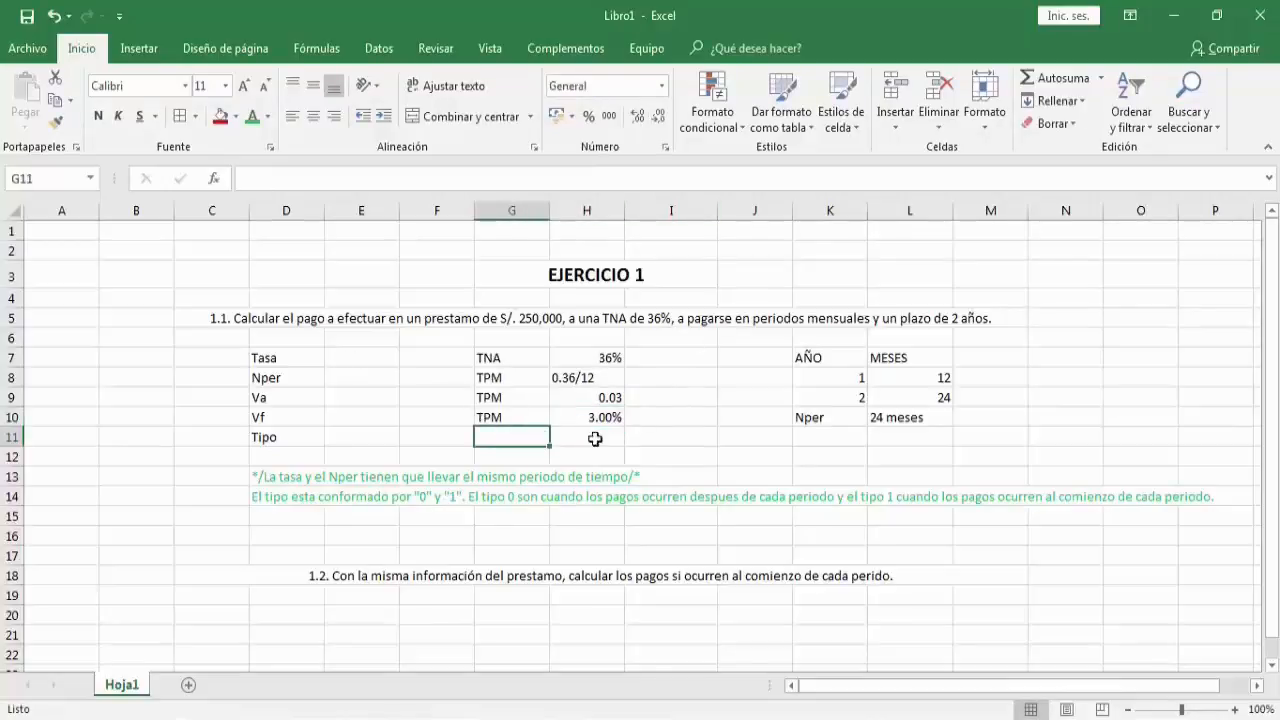
text(Tasa )
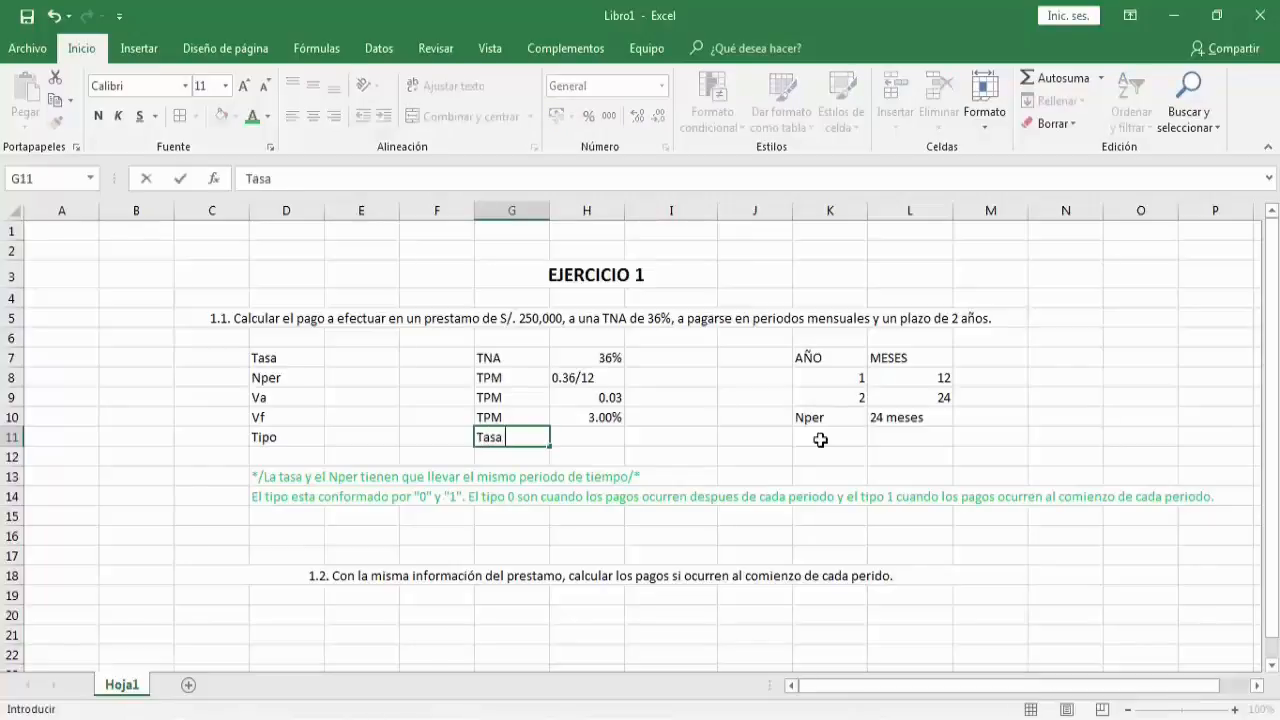
text(periodica mensual)
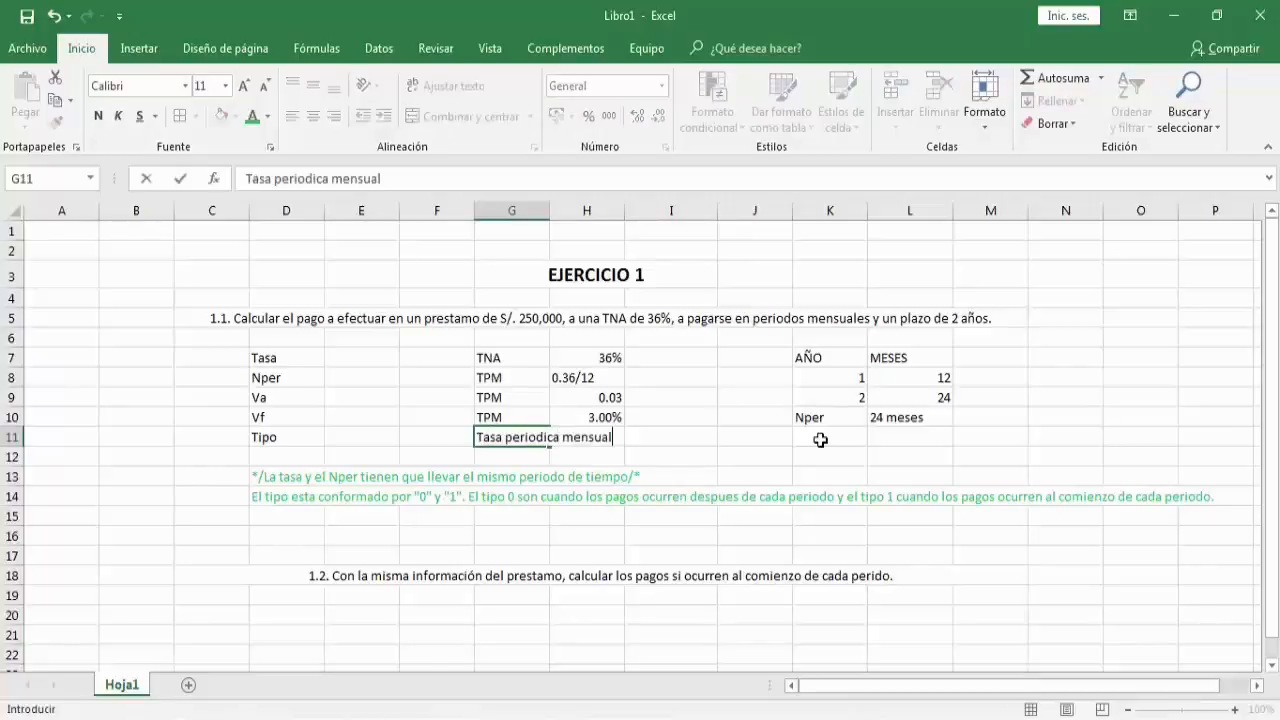
click(686, 438)
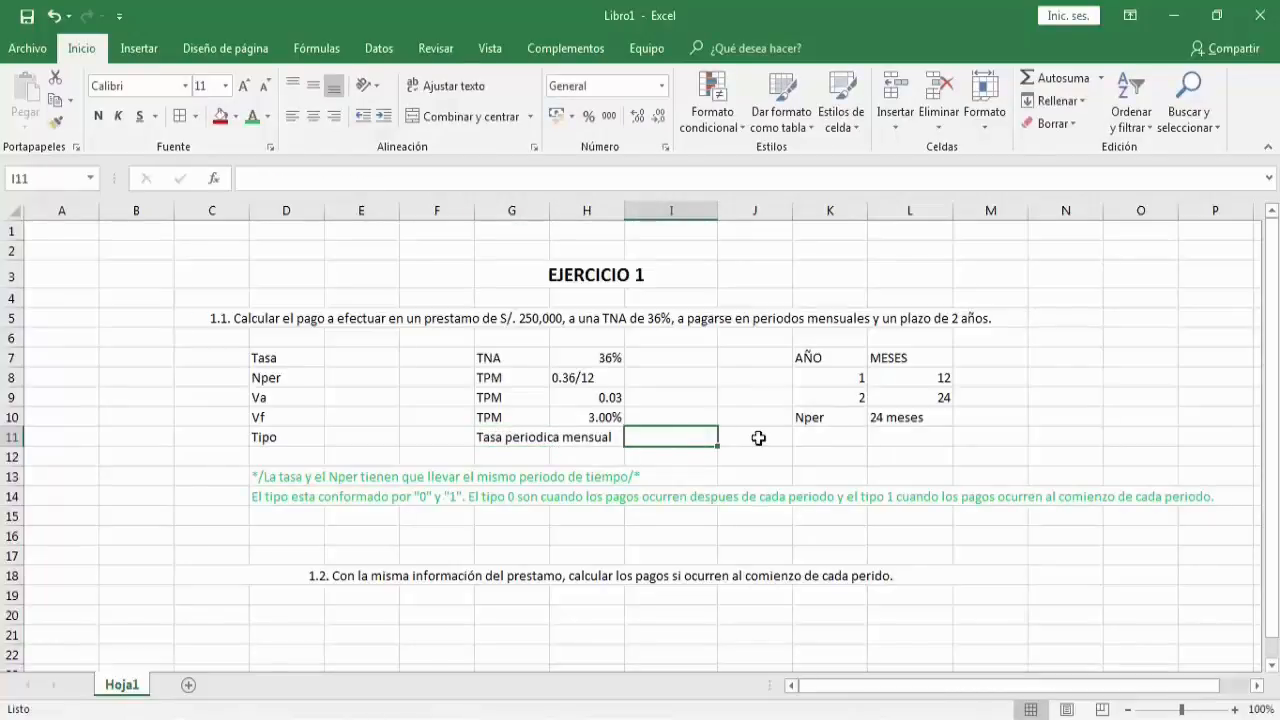
Enter && in I11 and align it to the right of the cell
text(&&)
click(758, 438)
click(670, 437)
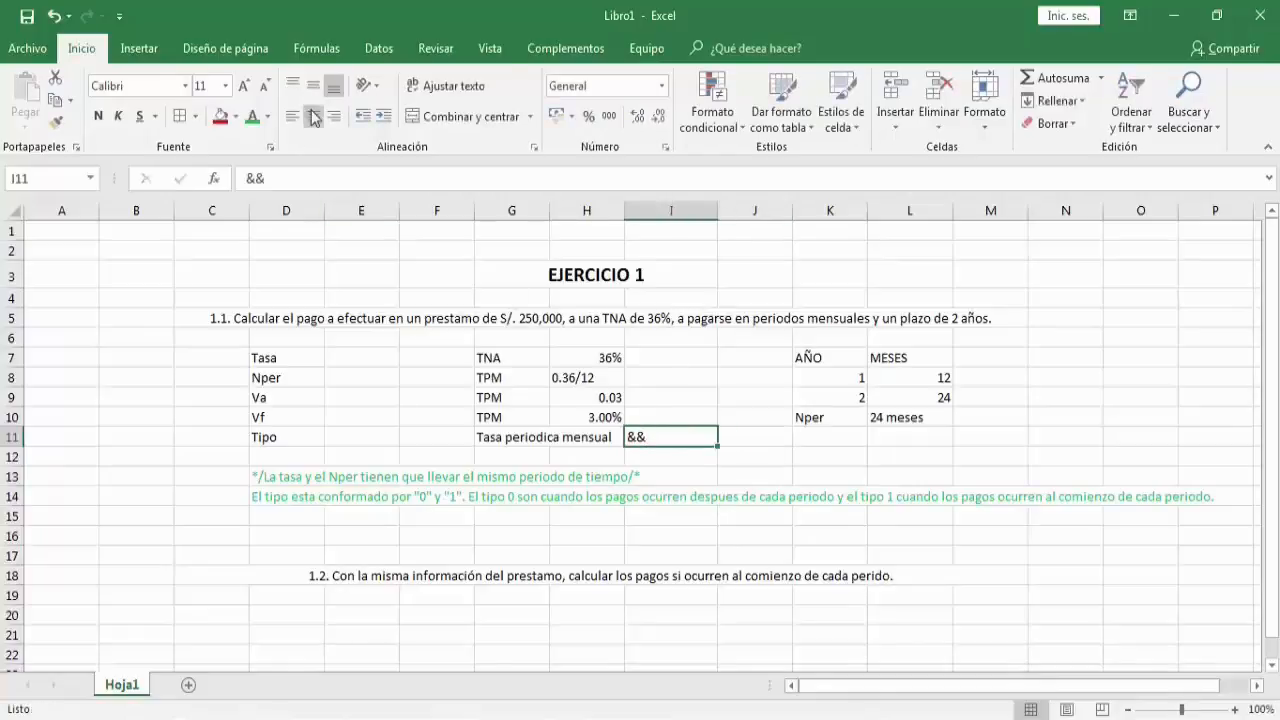
click(333, 117)
Enter the caption Numero de periodos mensuales in K11, below the Nper row
click(832, 440)
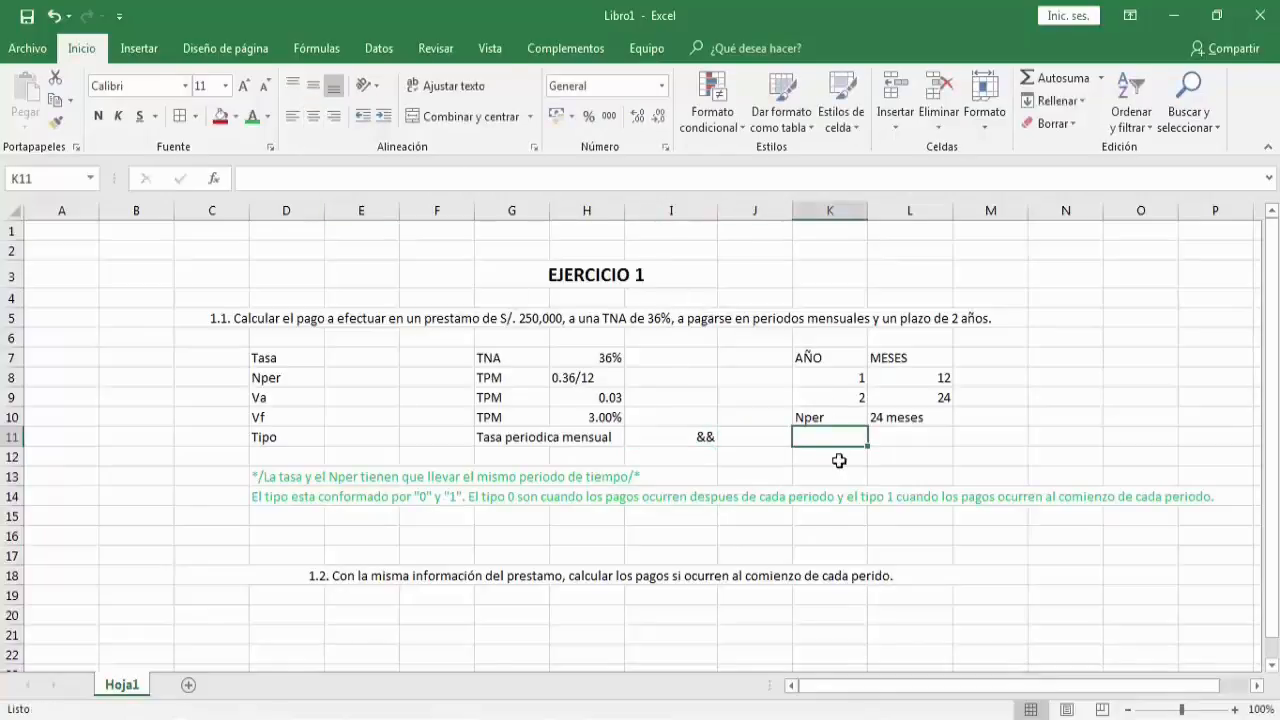
text(Numer)
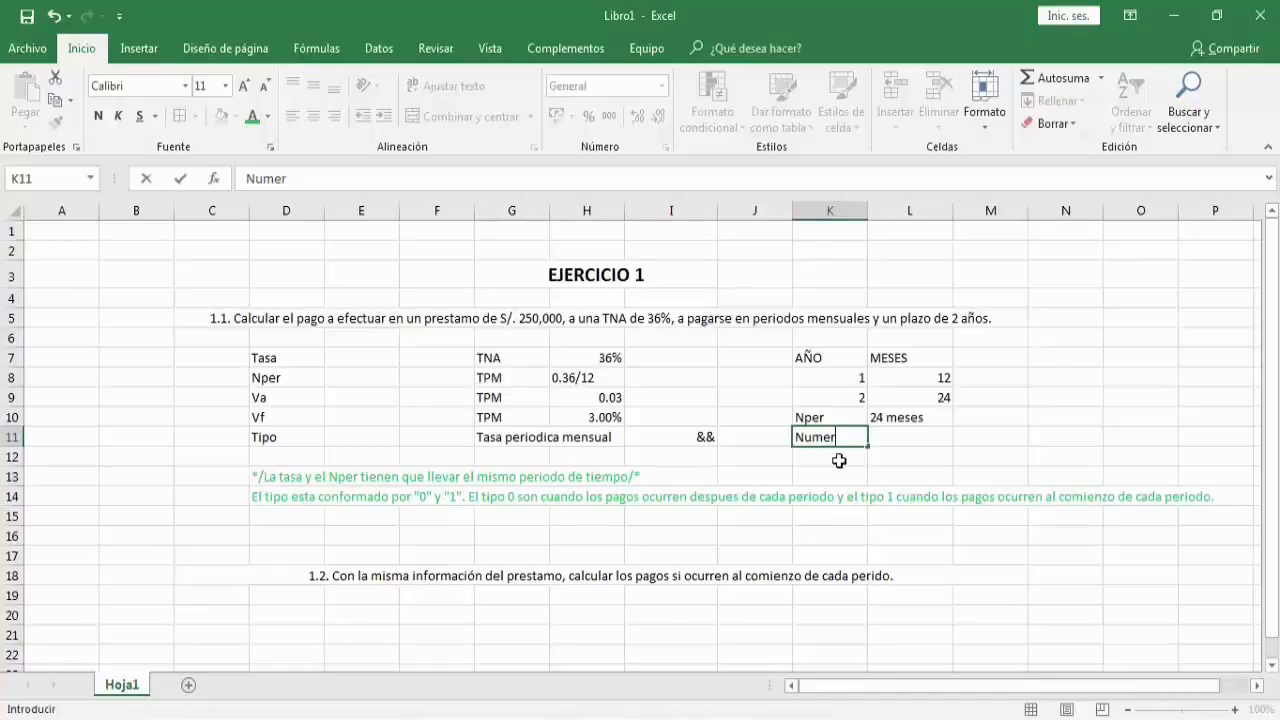
text(o de perio)
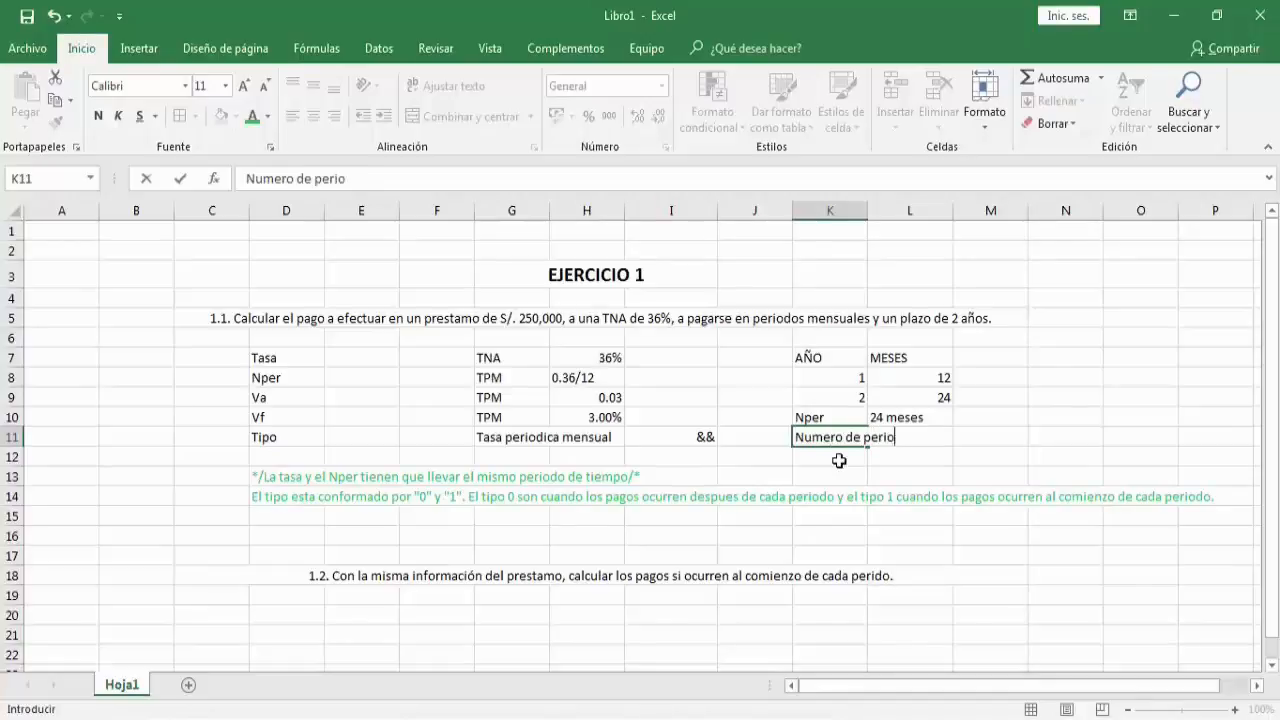
text(dos mensuales)
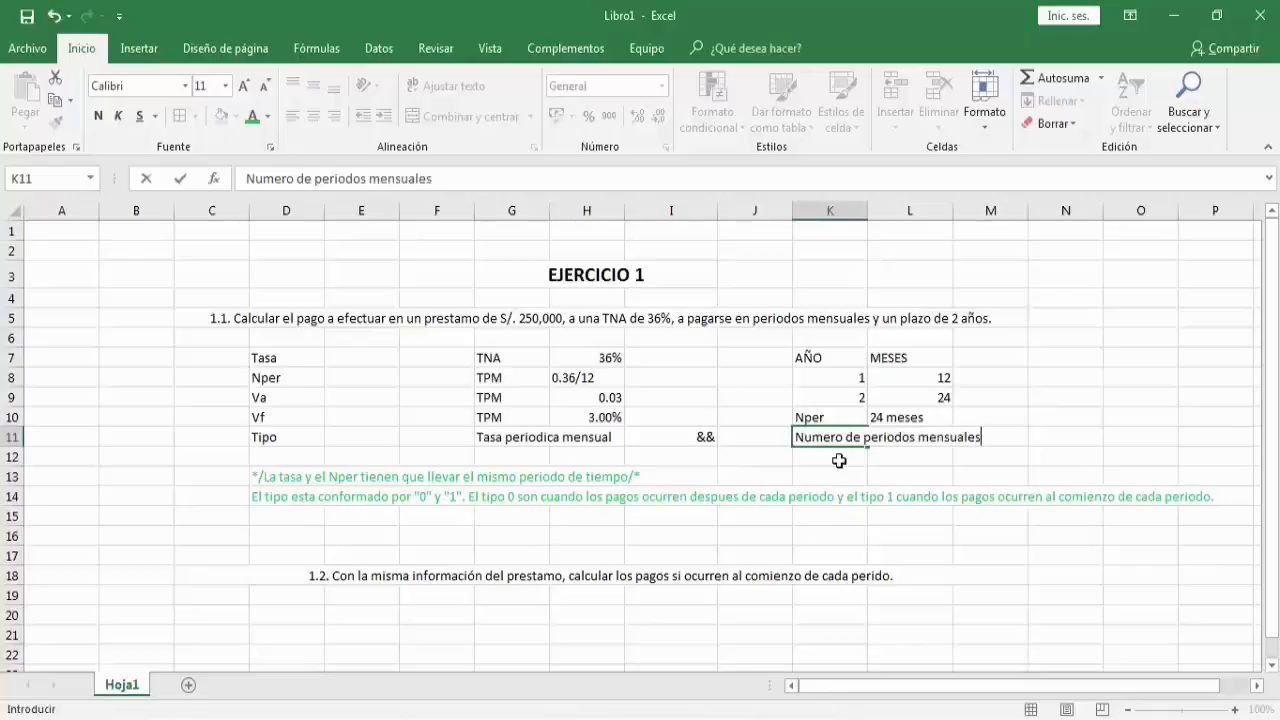
key(Return)
Fill in Tasa in E7 with =H10 and Nper in E8 with =L9
click(357, 361)
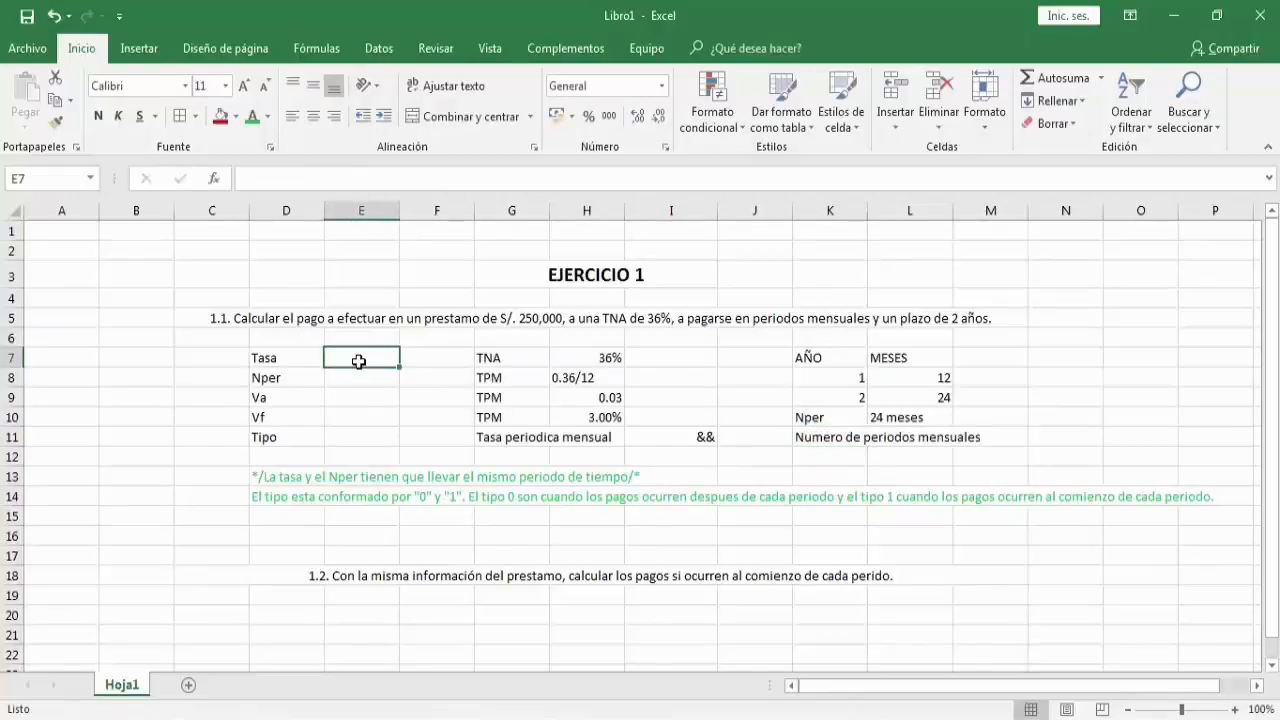
text(=)
click(600, 420)
key(Return)
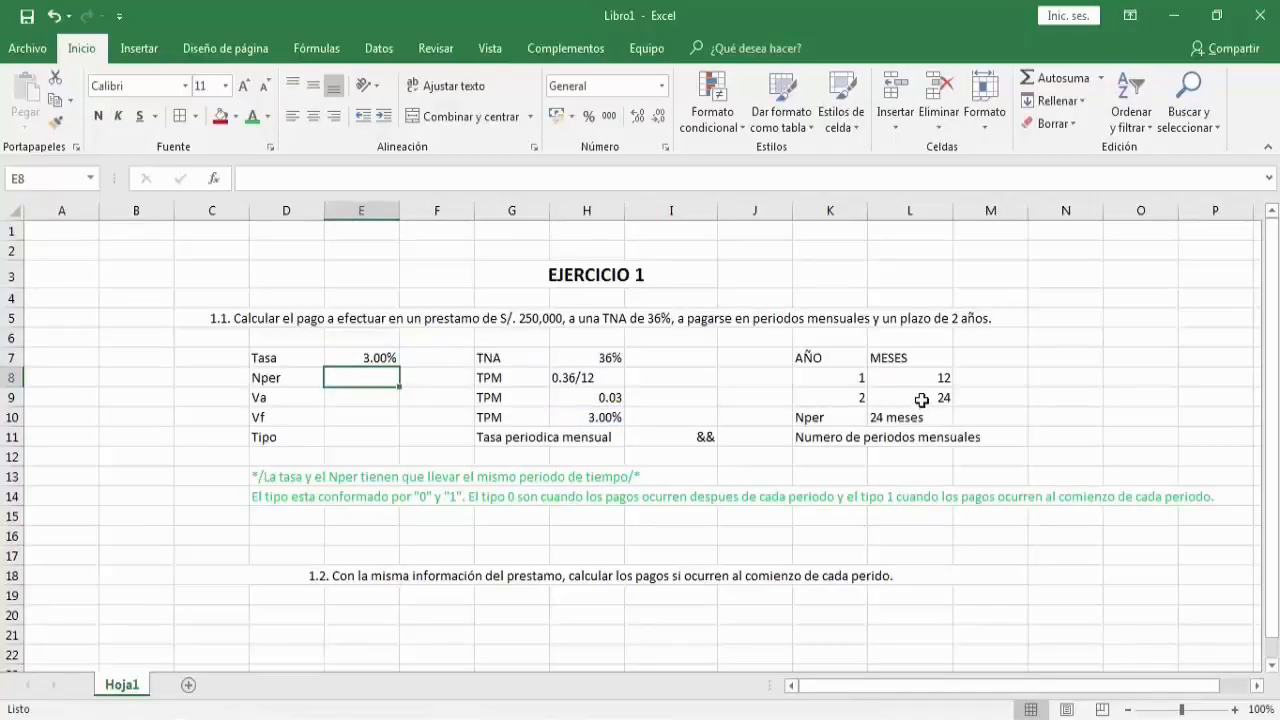
text(=)
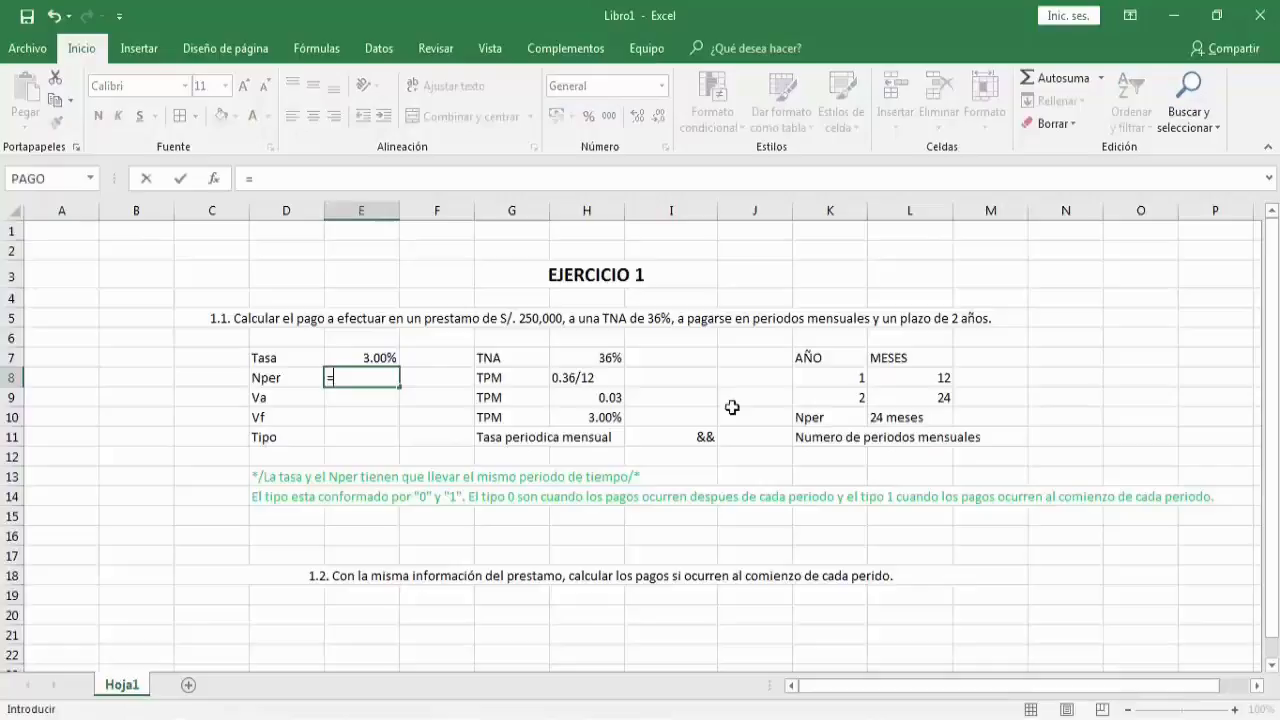
click(912, 396)
key(Return)
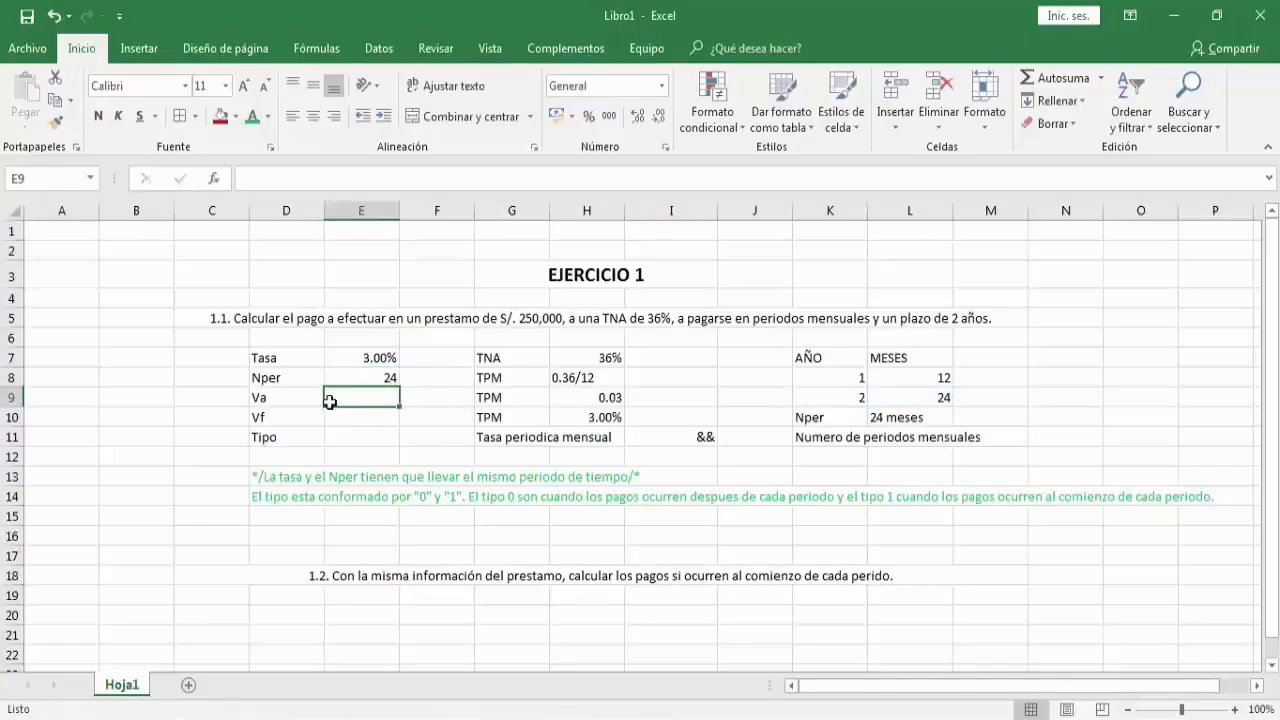
Enter 250000 for Va in E9, 0 for Vf in E10 and 0 for Tipo in E11
text(2)
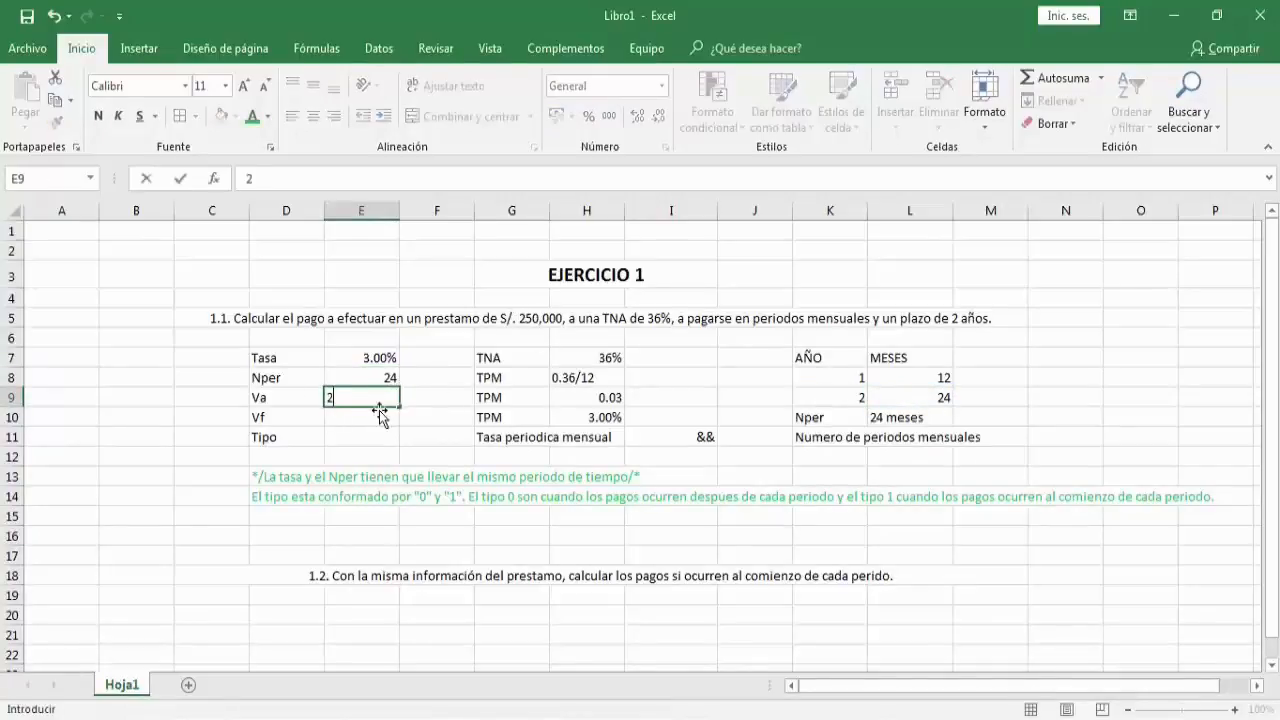
text(50000)
key(Return)
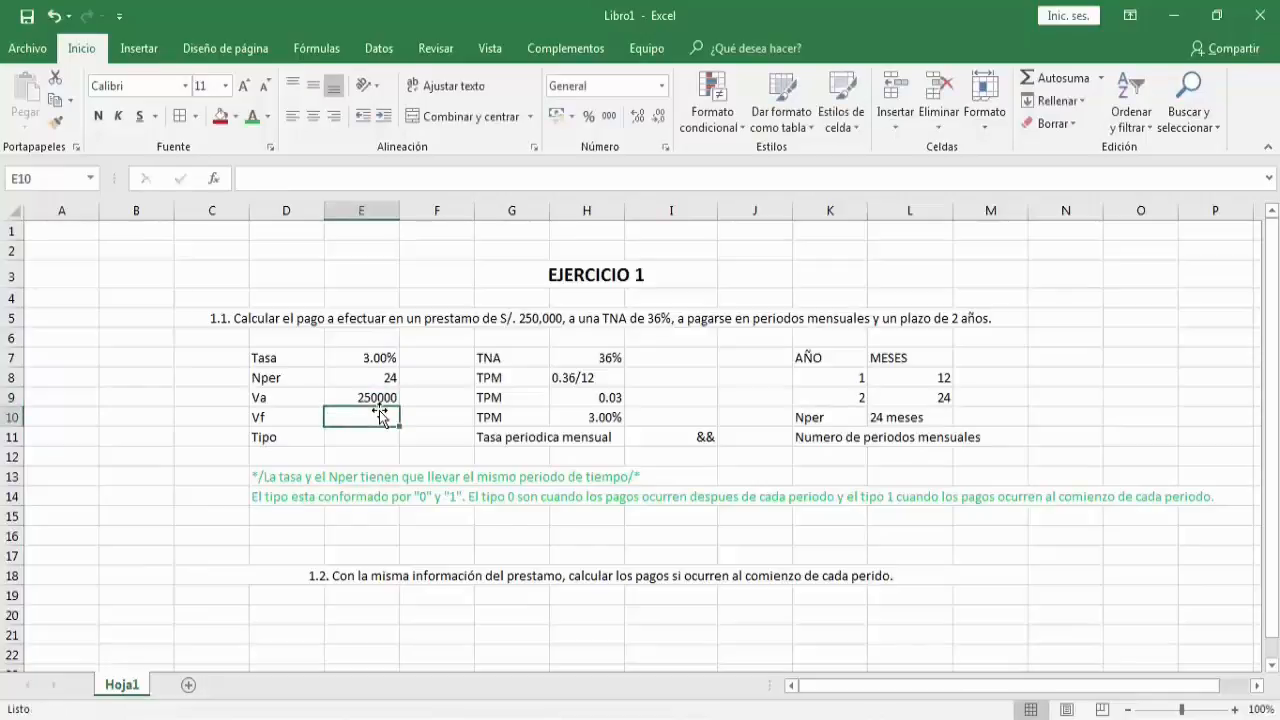
text(0)
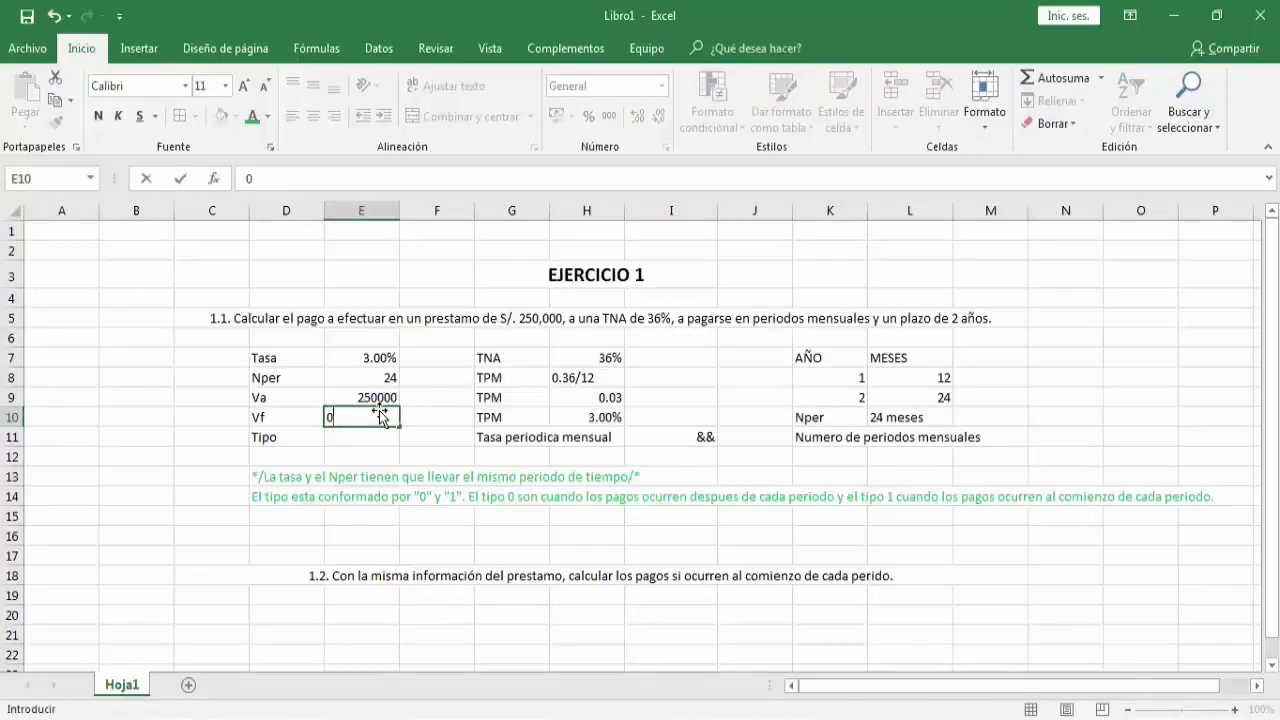
key(Return)
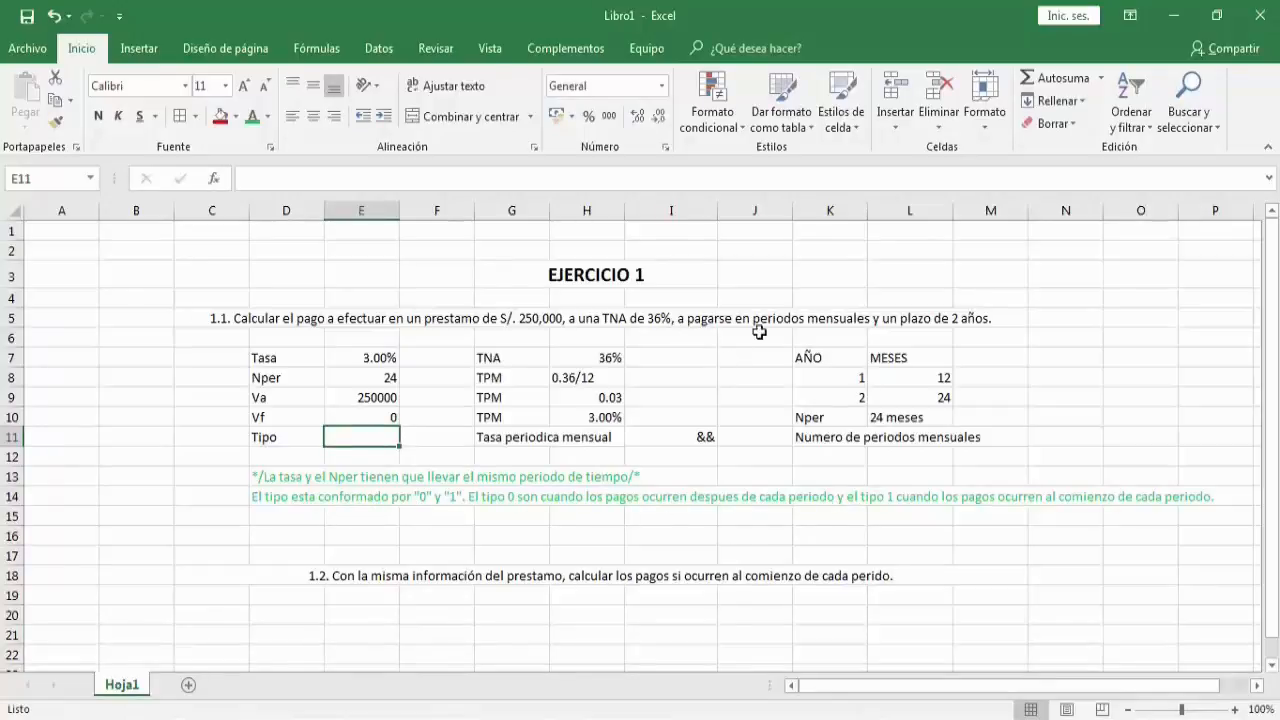
text(0)
key(Return)
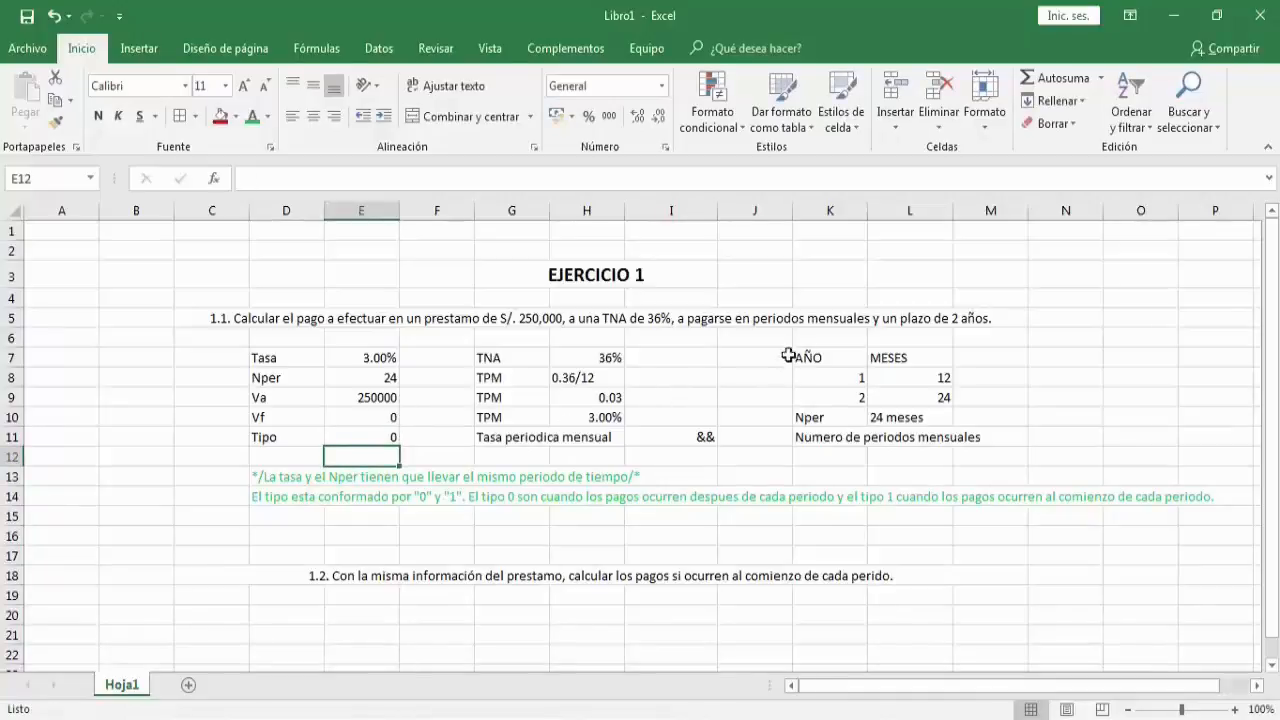
Add the answer labels RPTA. in N8 and Pago in N9
click(1062, 381)
text(RPTA.)
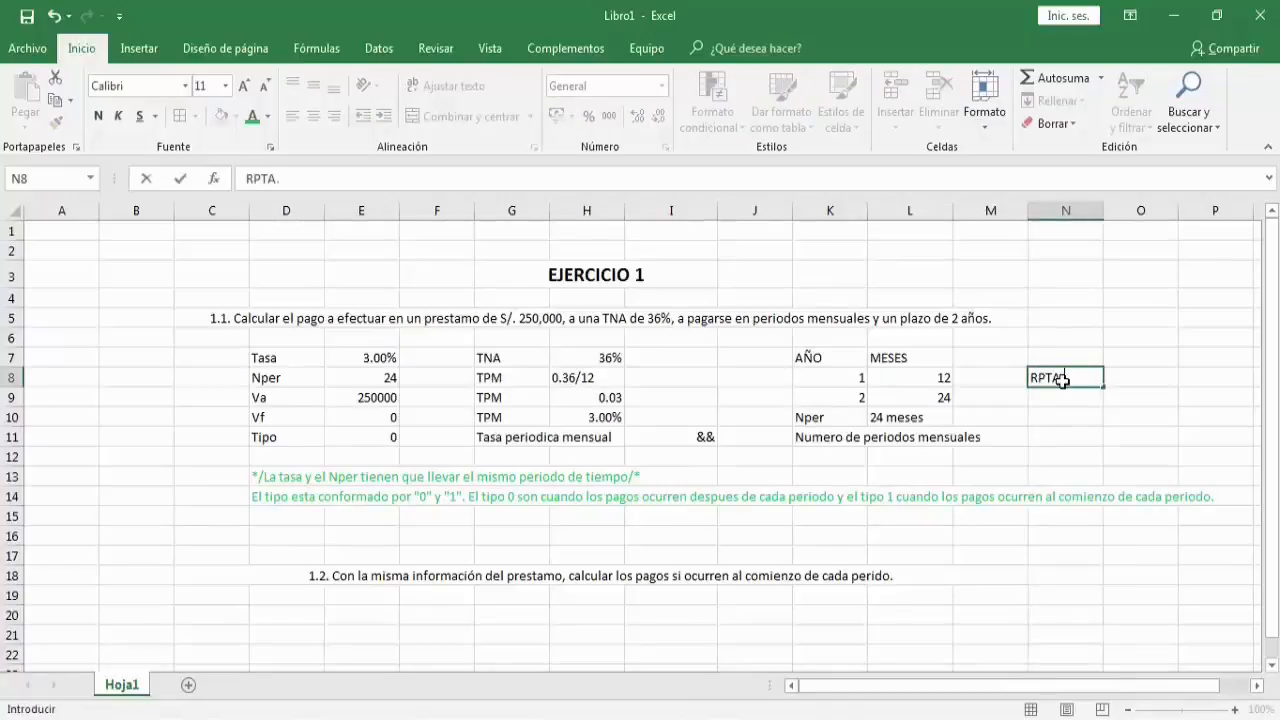
key(Return)
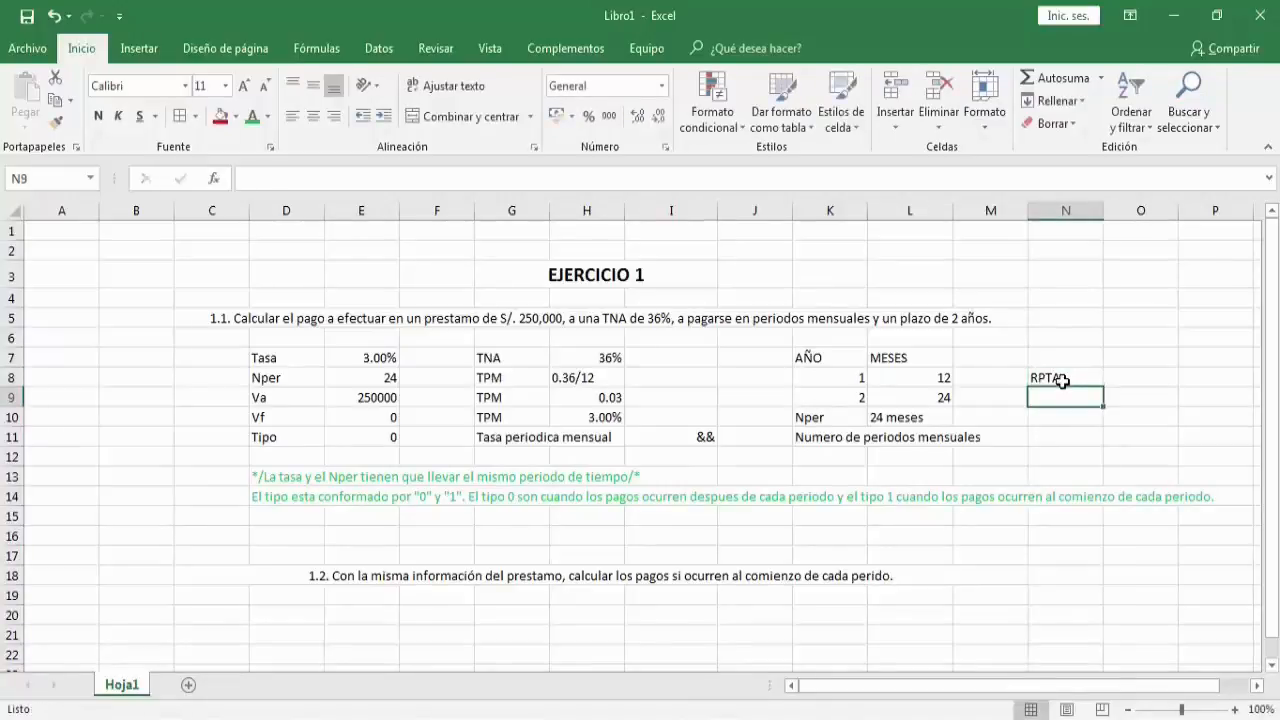
text(PAGO)
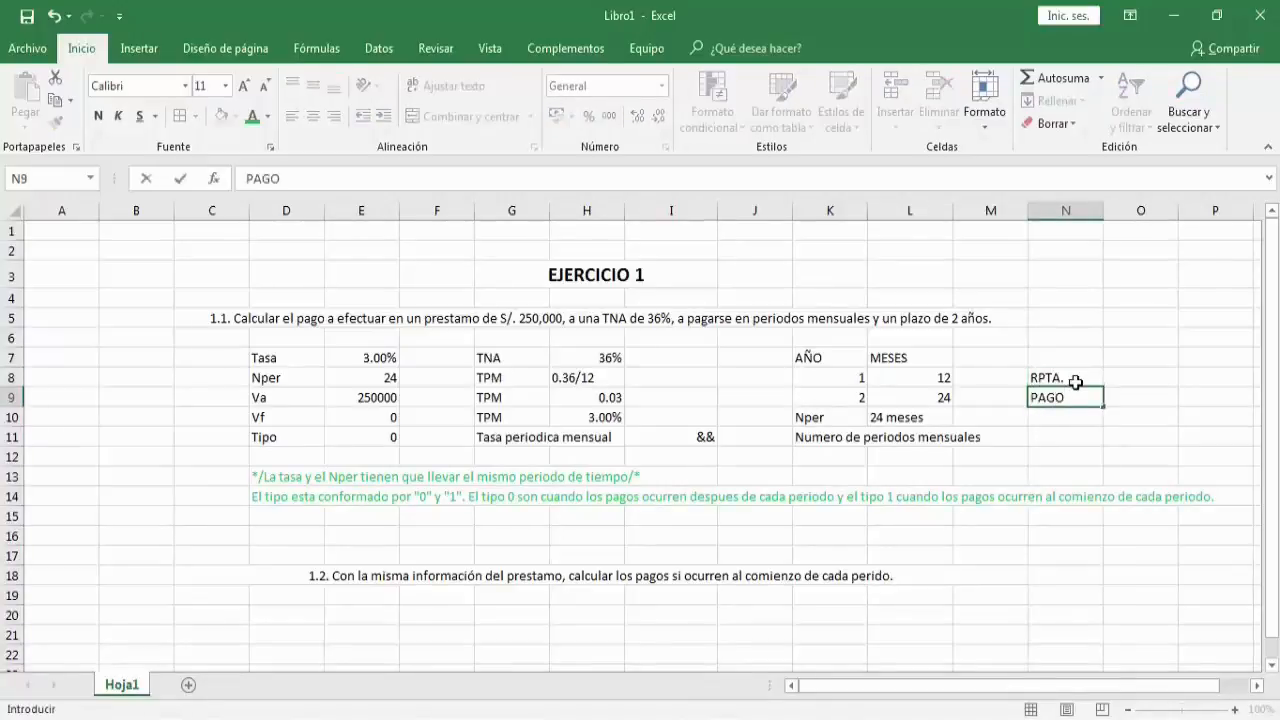
key(Tab)
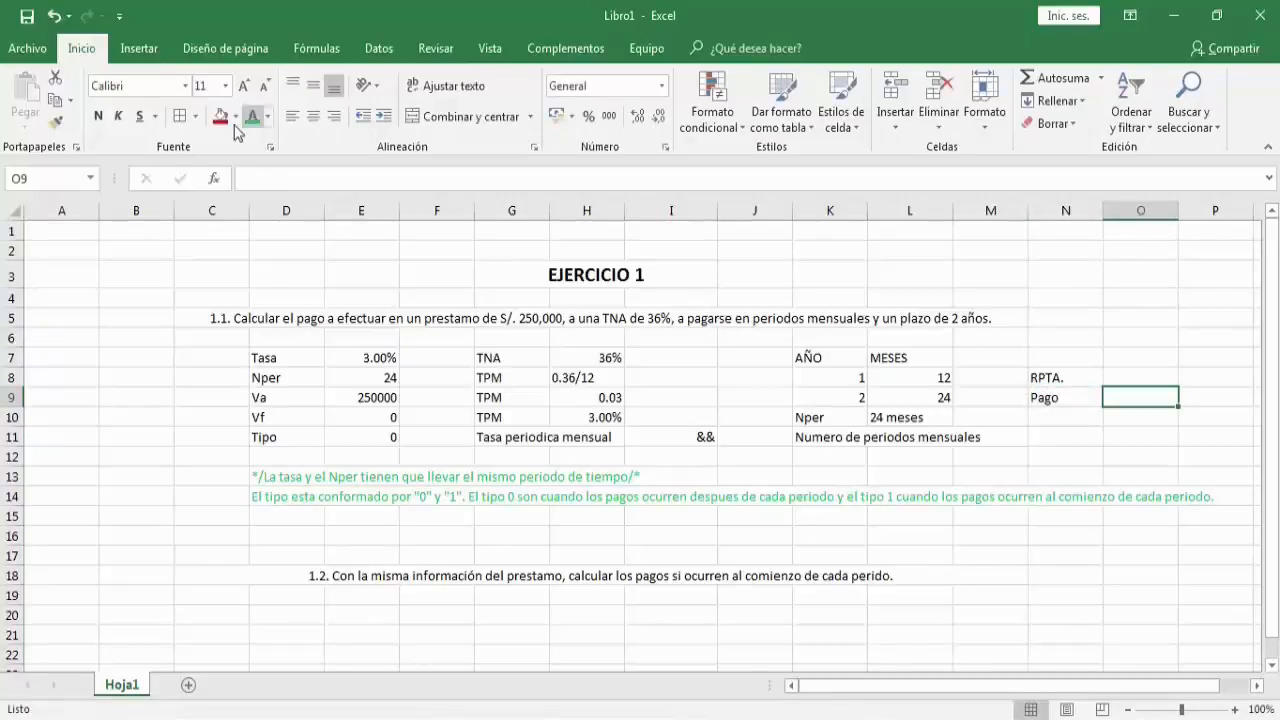
Insert the PAGO function in O9 with Tasa E7, Nper E8, Va E9, Vf E10 and Tipo E11
click(213, 178)
click(905, 373)
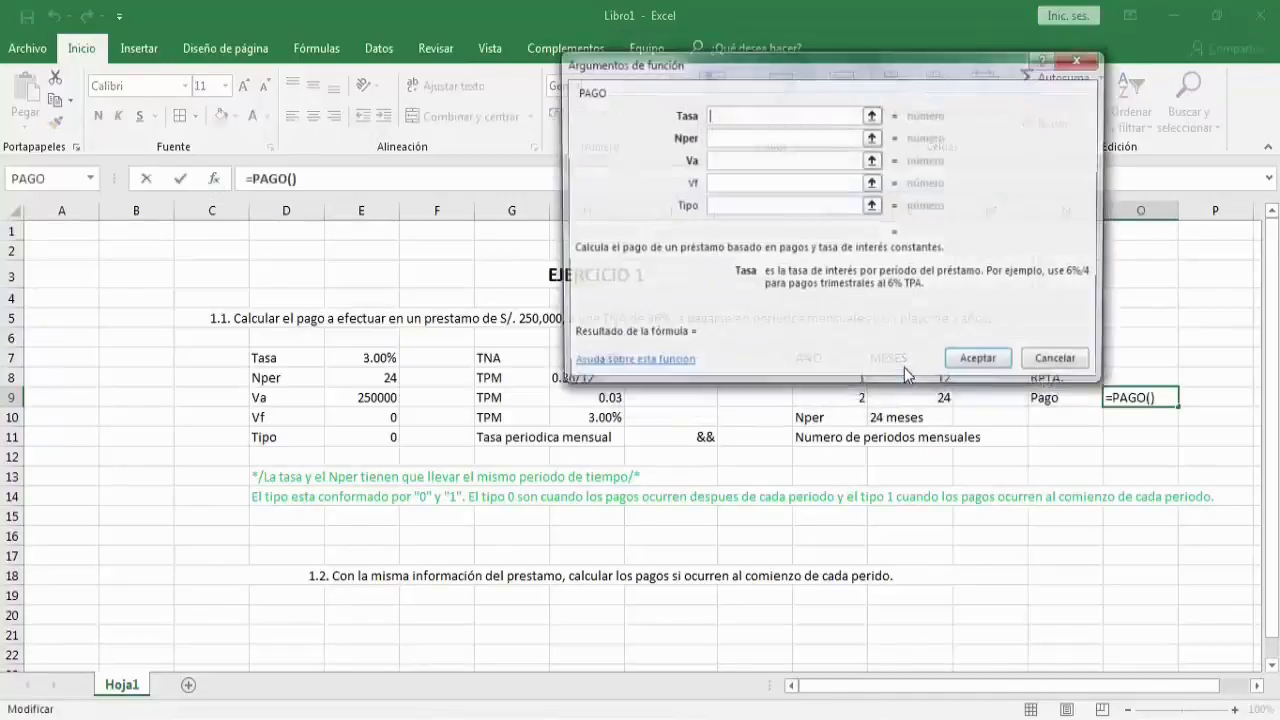
click(397, 358)
click(725, 138)
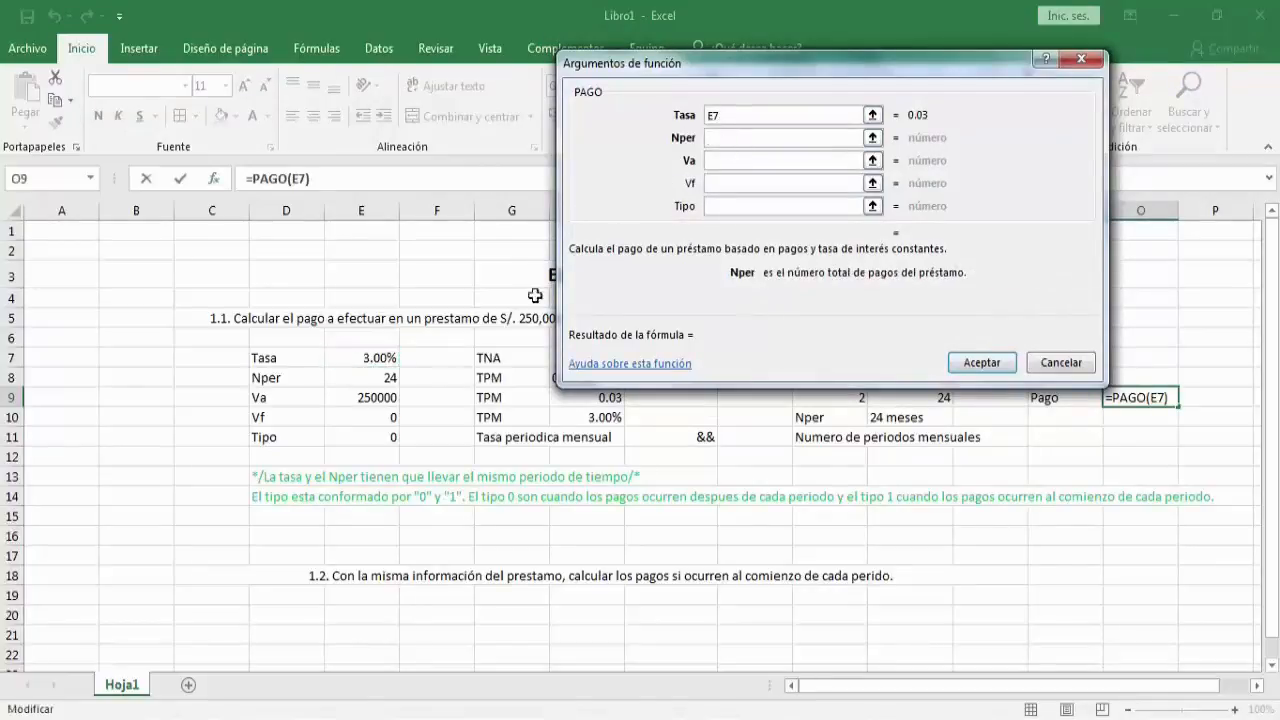
click(385, 377)
click(736, 160)
click(373, 398)
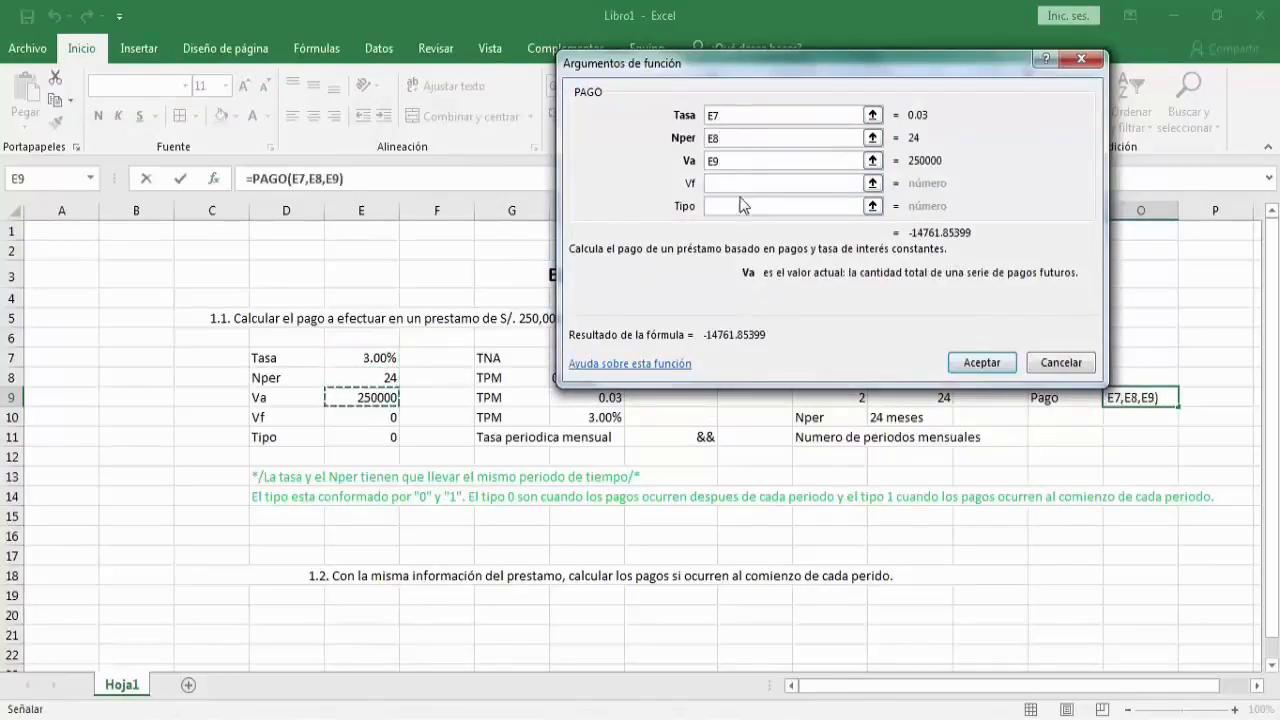
click(748, 183)
click(375, 418)
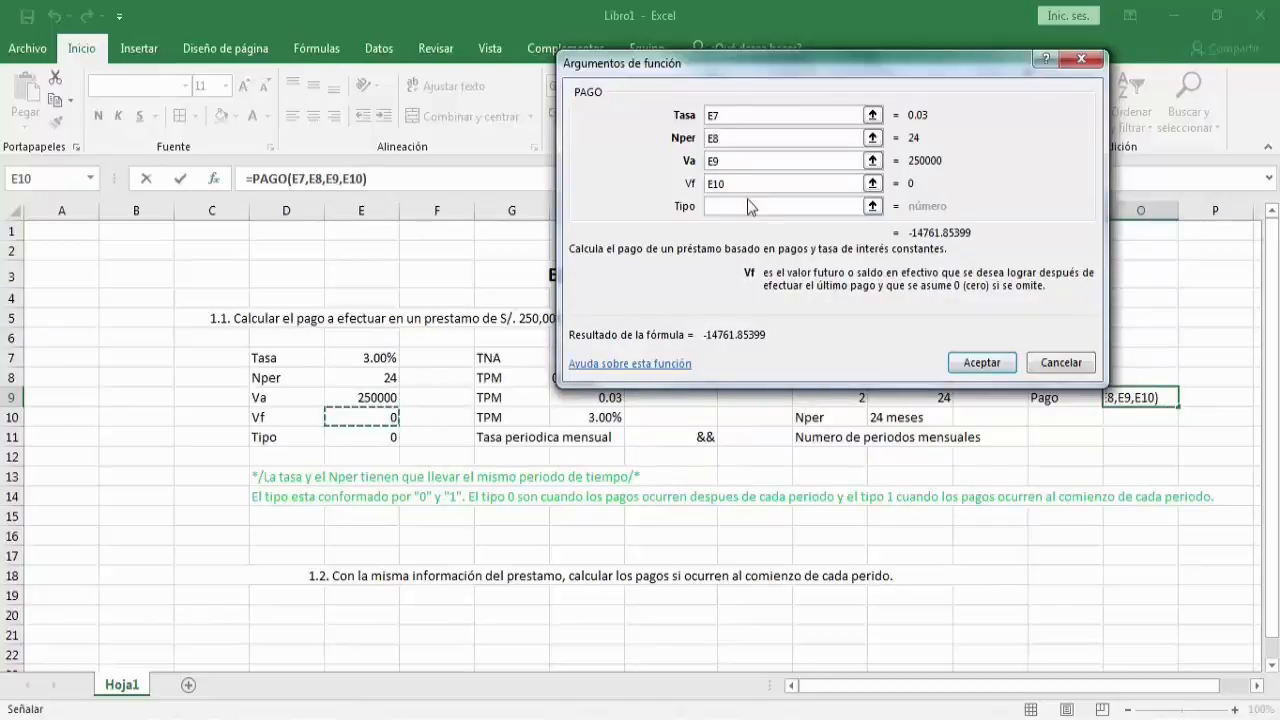
click(750, 206)
click(378, 438)
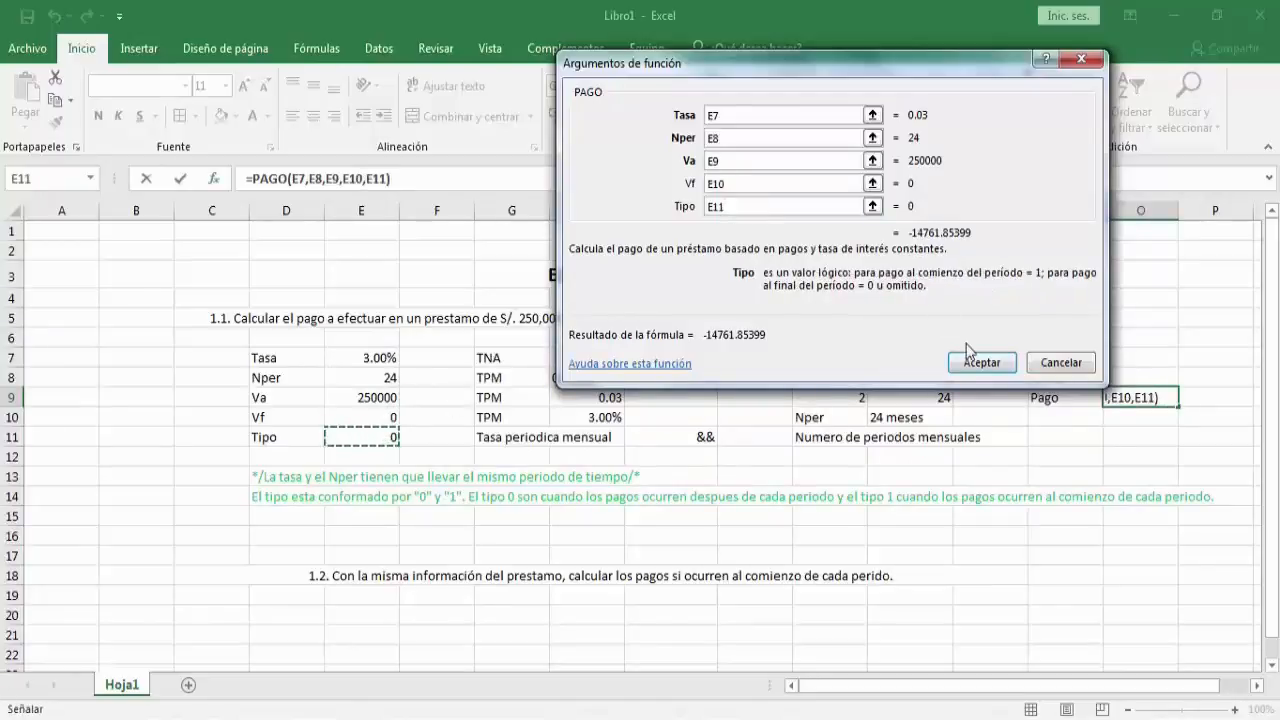
click(972, 360)
Wrap the payment formula in O9 in ABS to read =ABS(PAGO(E7,E8,E9,E10,E11))
click(255, 177)
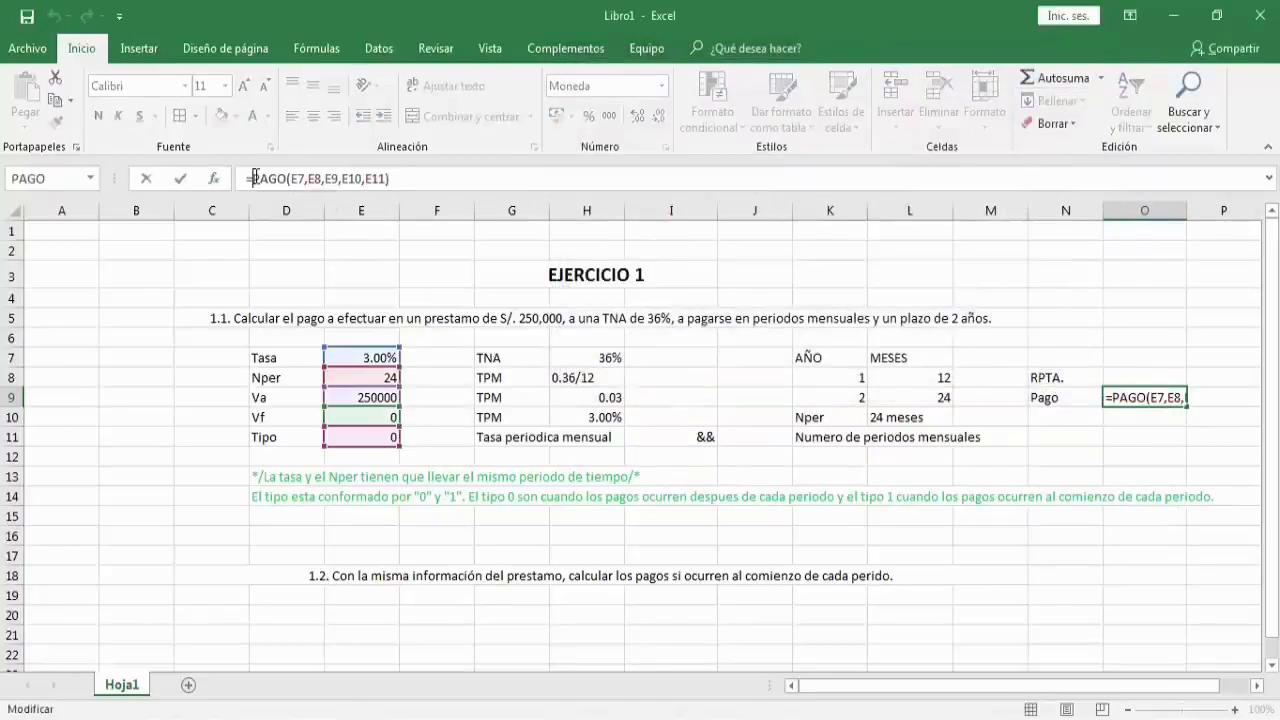
text(ABS()
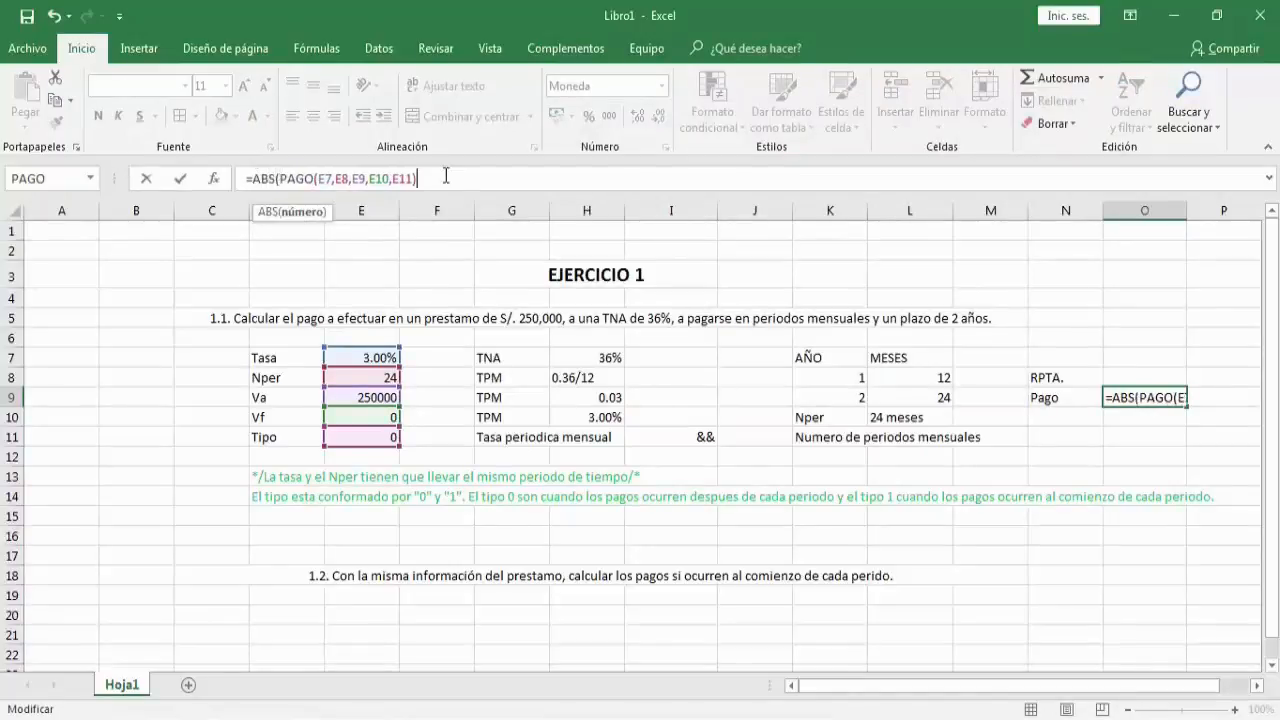
text())
key(Return)
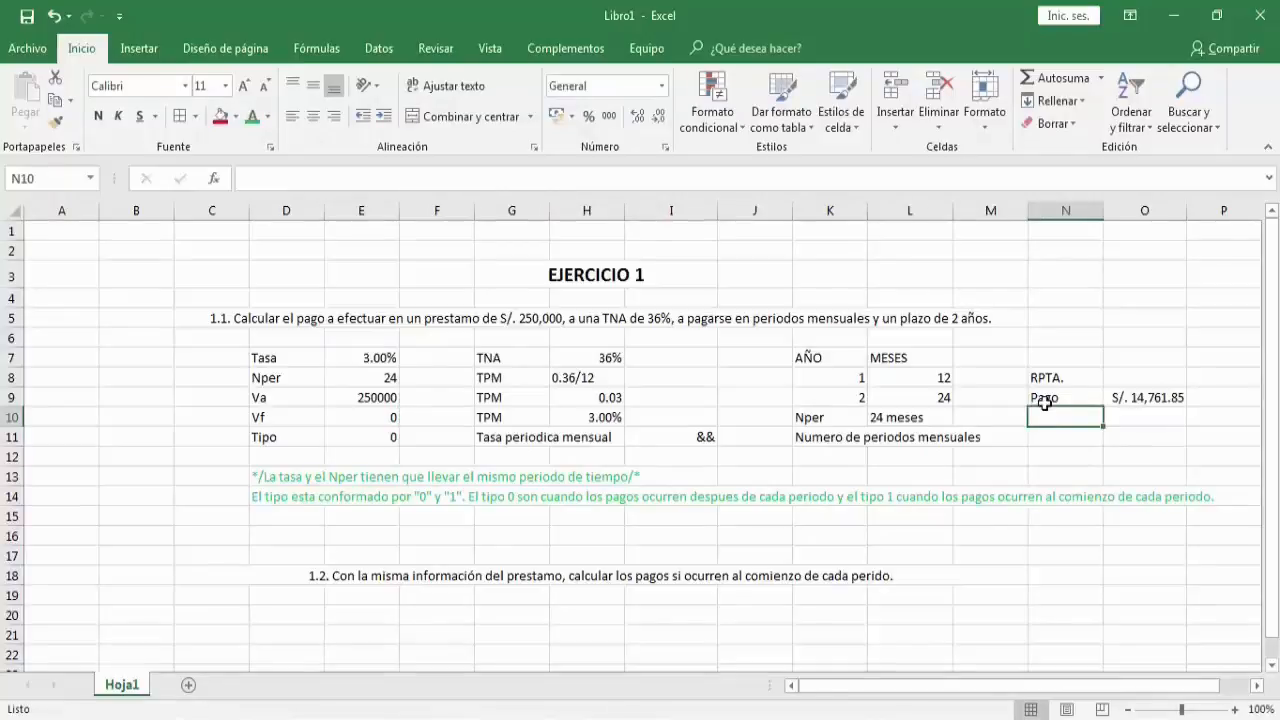
Copy the exercise 1.1 data block D7:M11 to D20, below the statement of exercise 1.2
scroll(1042, 413, down, 1)
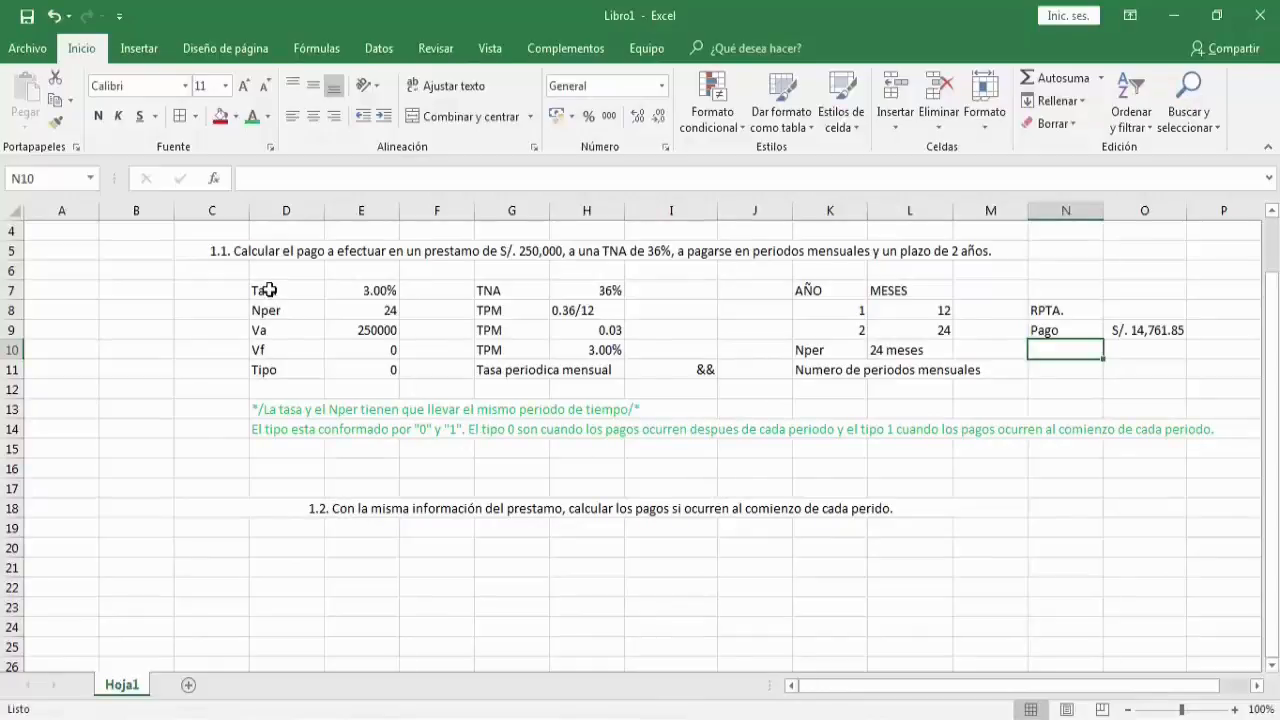
drag(269, 290, 981, 367)
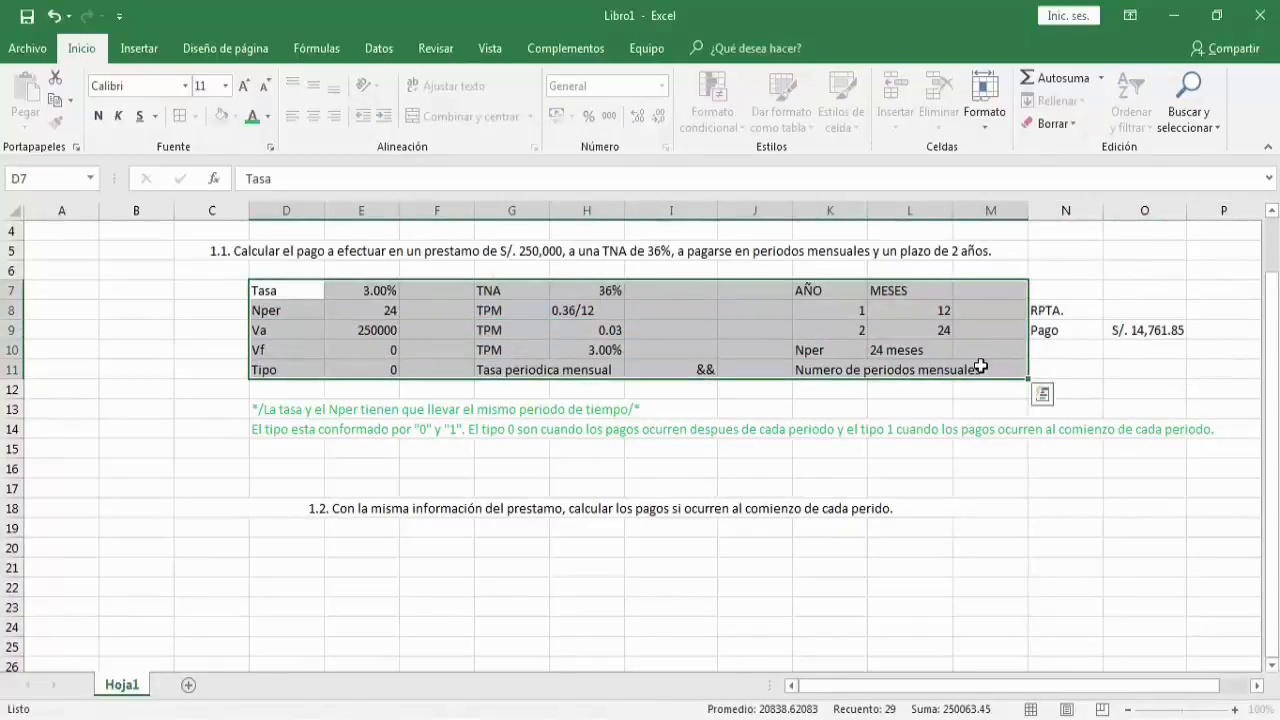
key(ctrl+c)
click(283, 545)
key(ctrl+v)
click(534, 620)
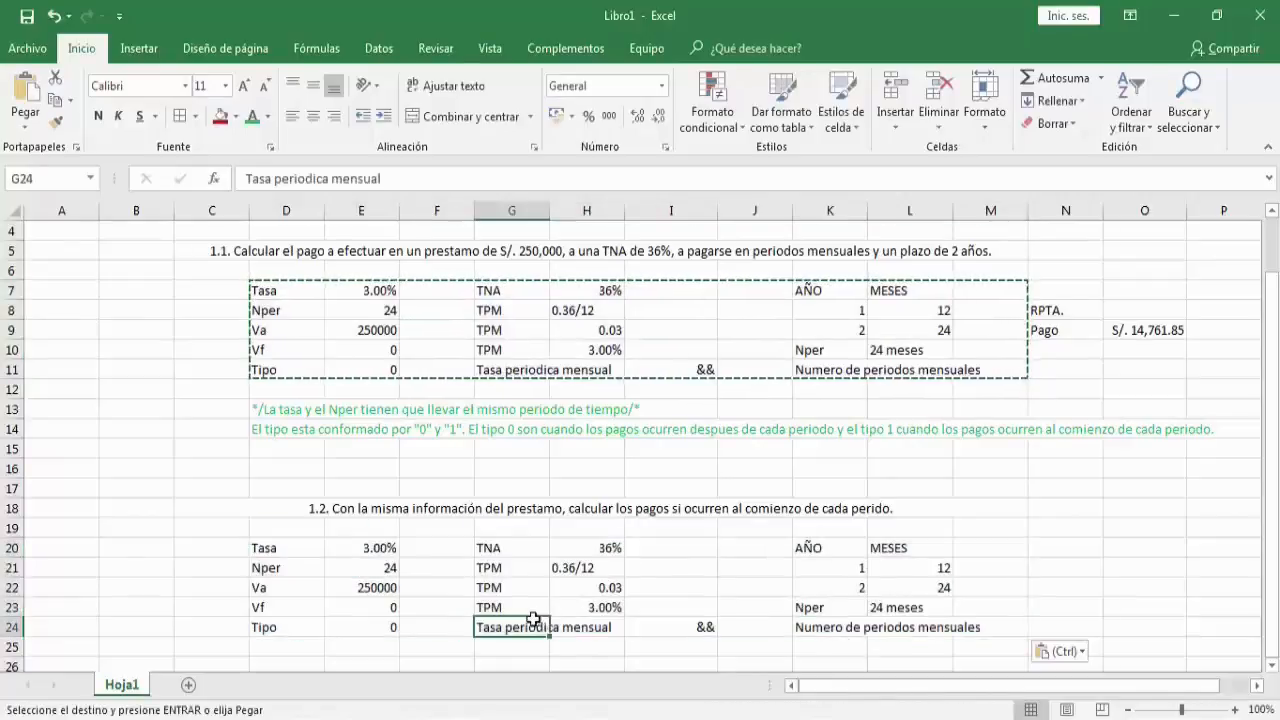
Set Tipo in E24 to 1 for the exercise 1.2 data
scroll(414, 614, down, 1)
click(394, 568)
double_click(400, 570)
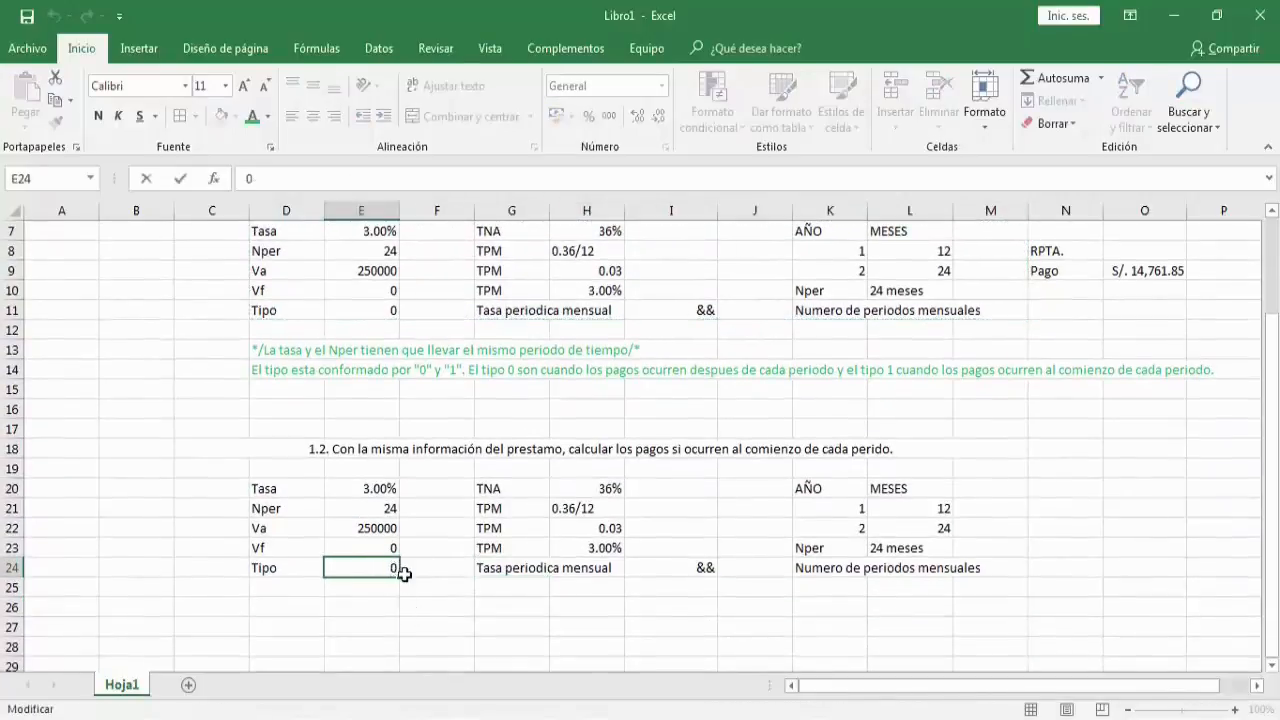
text(1)
key(Return)
Copy the green note about Tipo 0 and 1 from D14 to D26, below the exercise 1.2 data
click(368, 371)
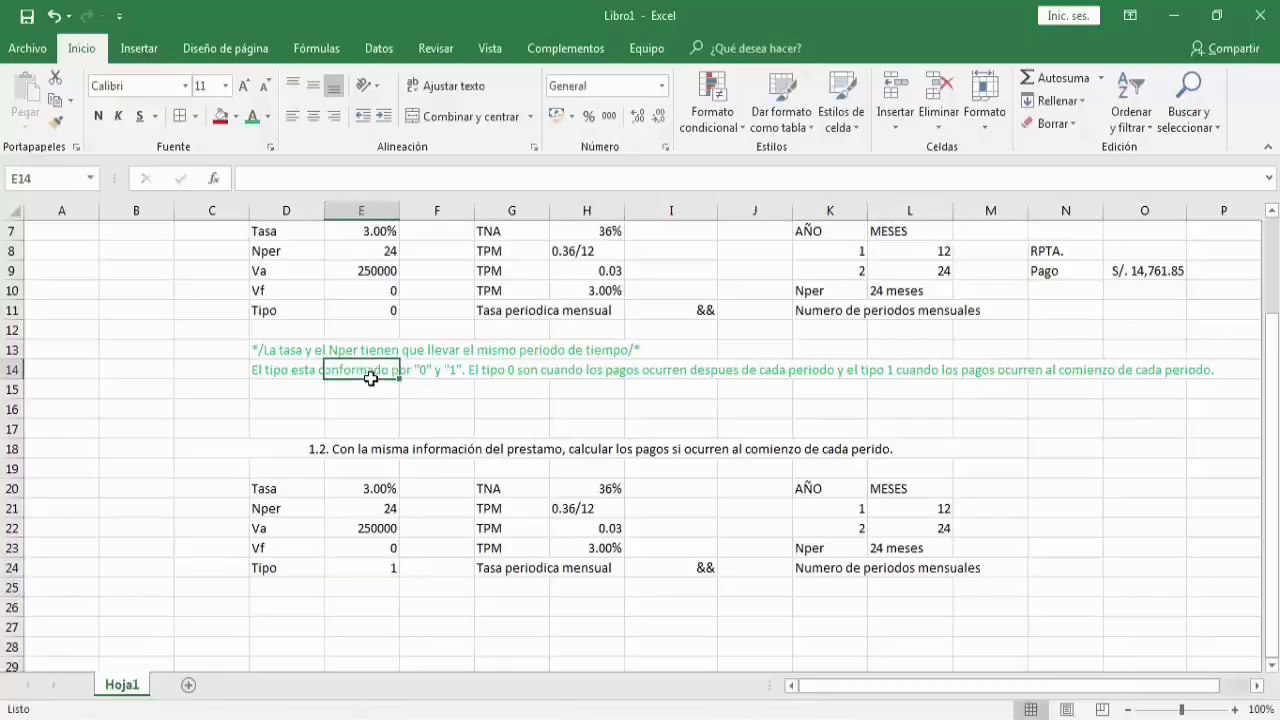
click(271, 369)
key(ctrl+c)
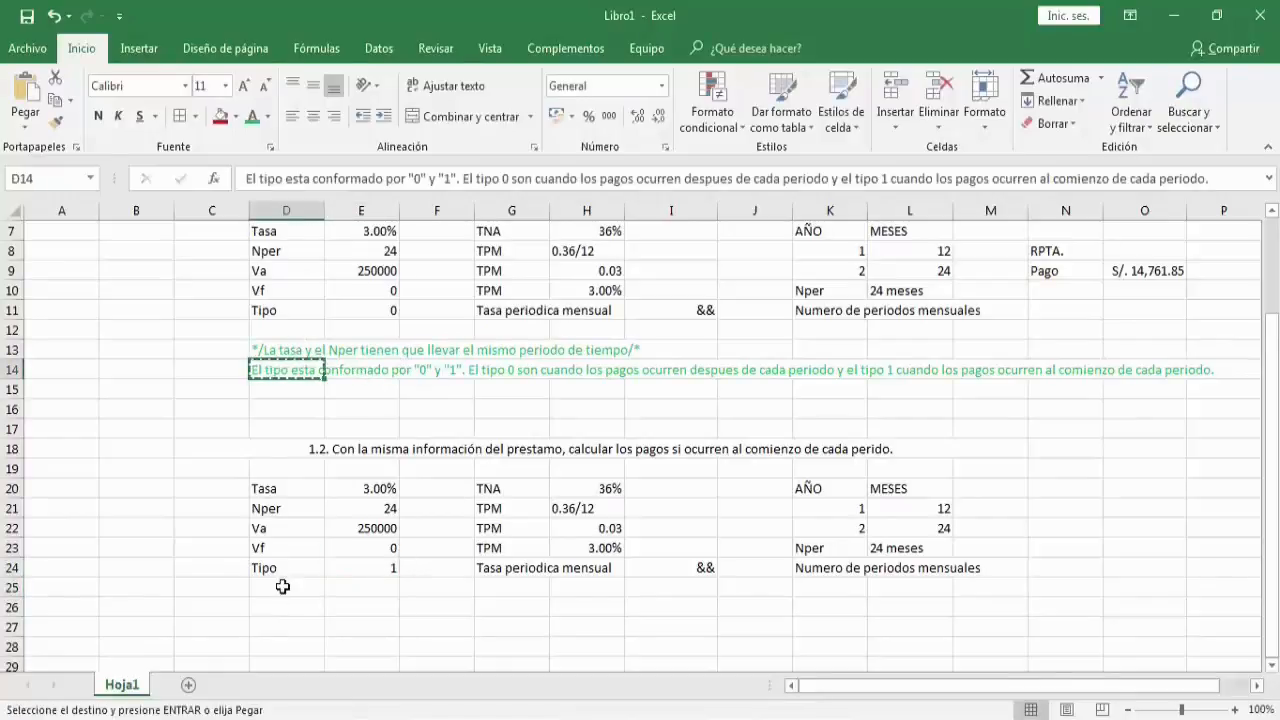
click(278, 606)
key(ctrl+v)
click(492, 626)
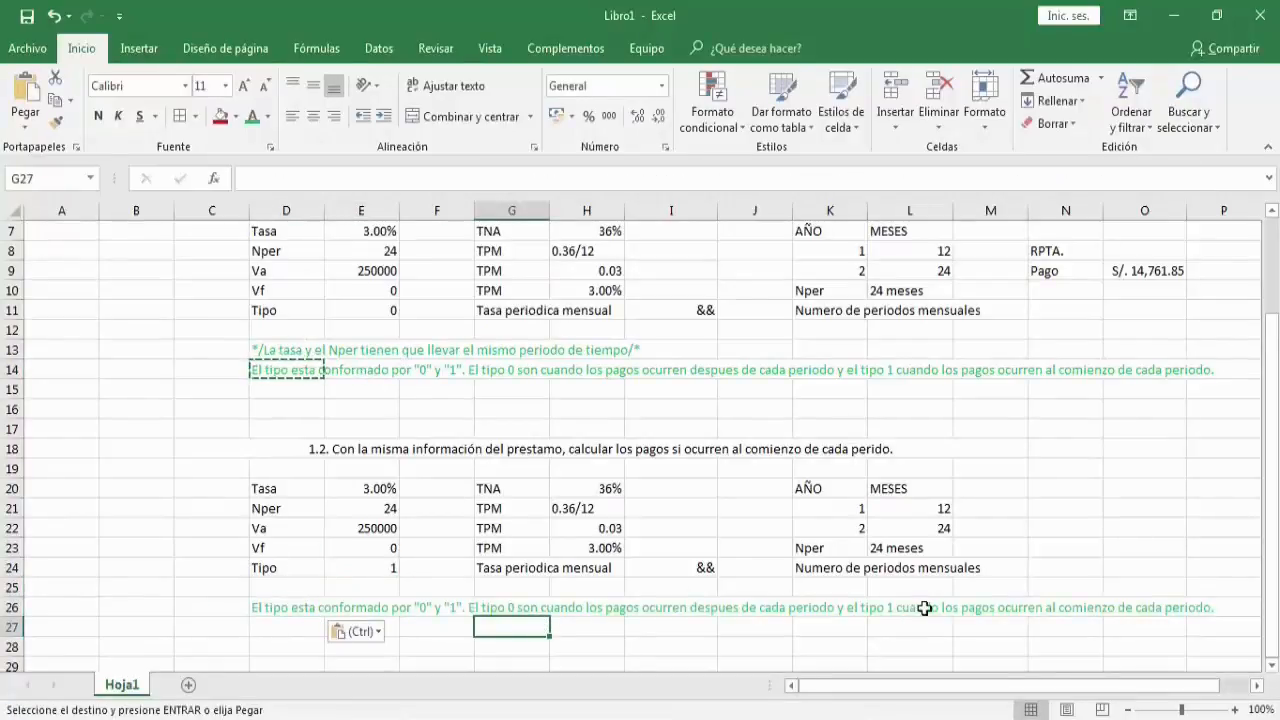
drag(922, 606, 1235, 606)
click(1020, 620)
click(382, 574)
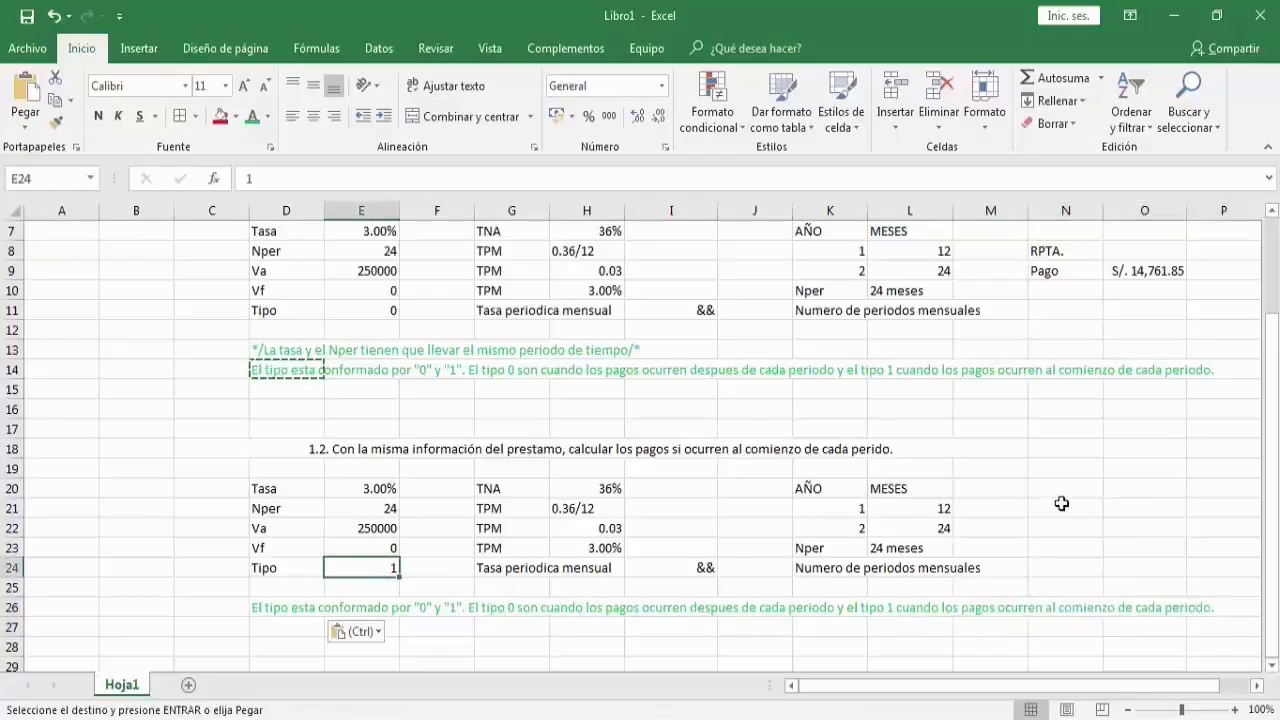
Add the answer labels RPTA: in N21 and Pago in N22 for exercise 1.2
click(1067, 505)
text(RPTA:)
key(Tab)
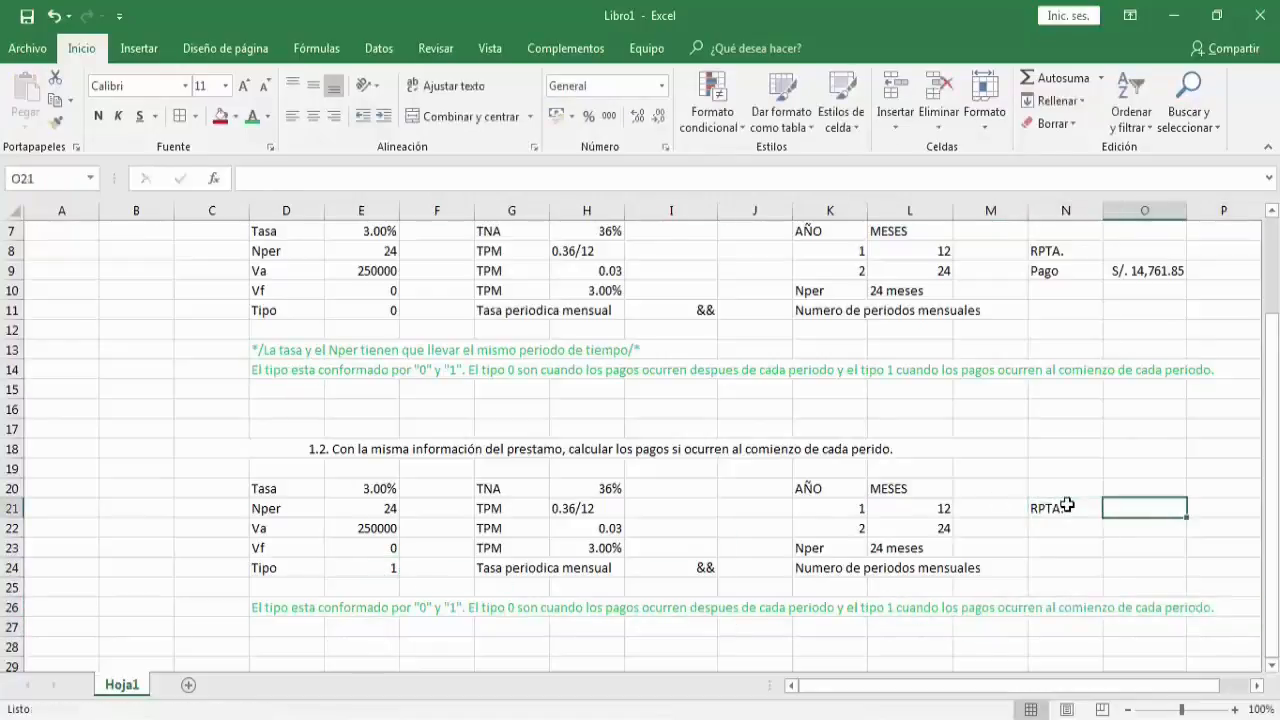
click(1066, 528)
text(Pago)
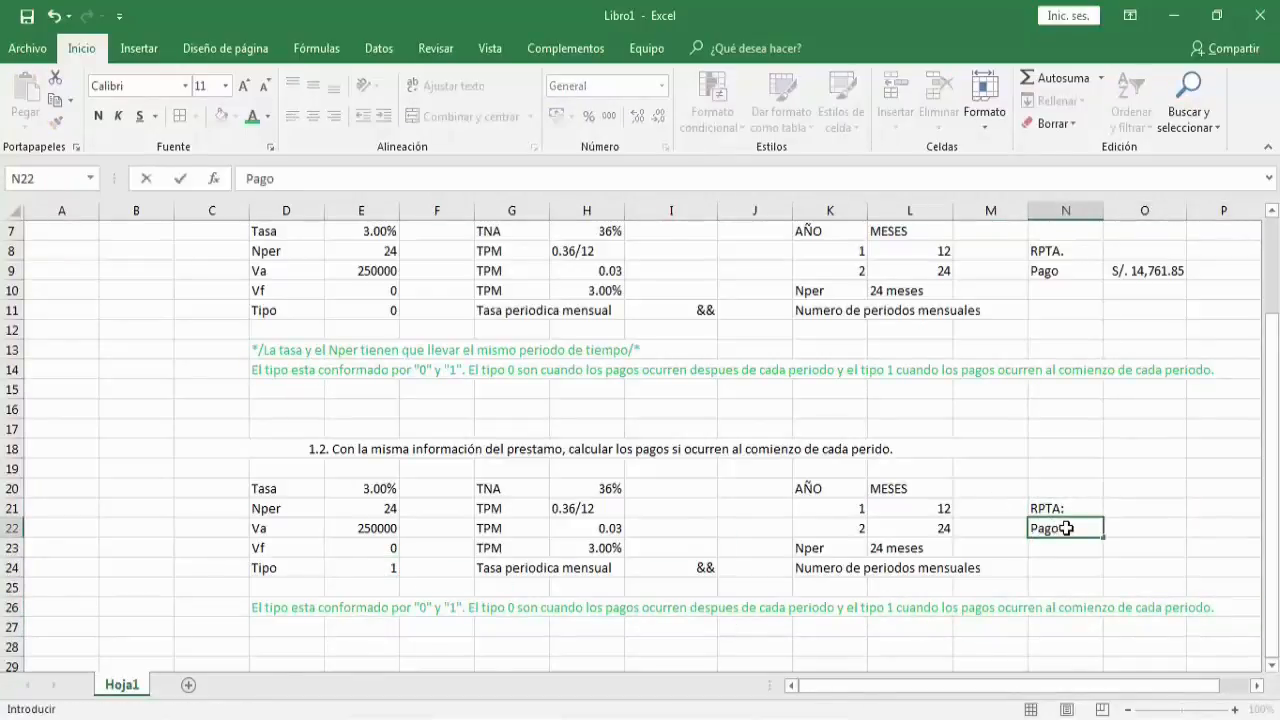
key(Tab)
Insert the PAGO function in O22 with Tasa E20, Nper E21, Va E22, Vf E23 and Tipo E24
click(213, 178)
click(918, 376)
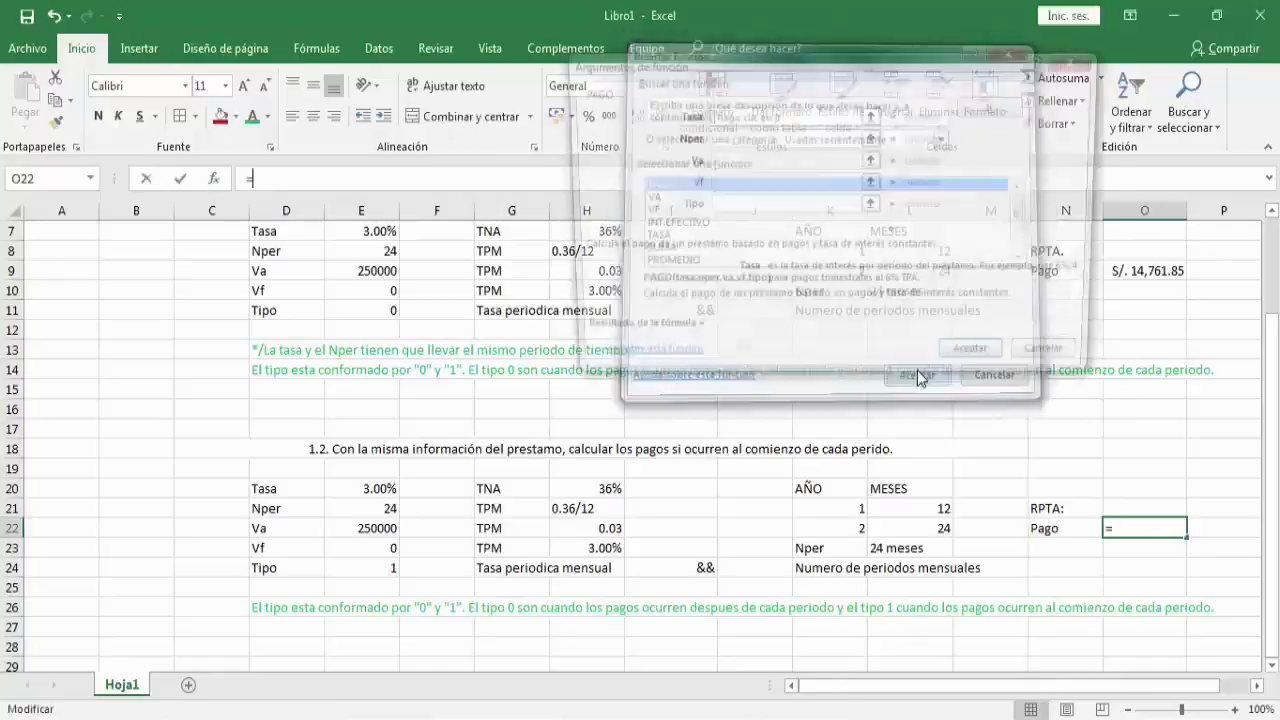
click(378, 488)
key(Tab)
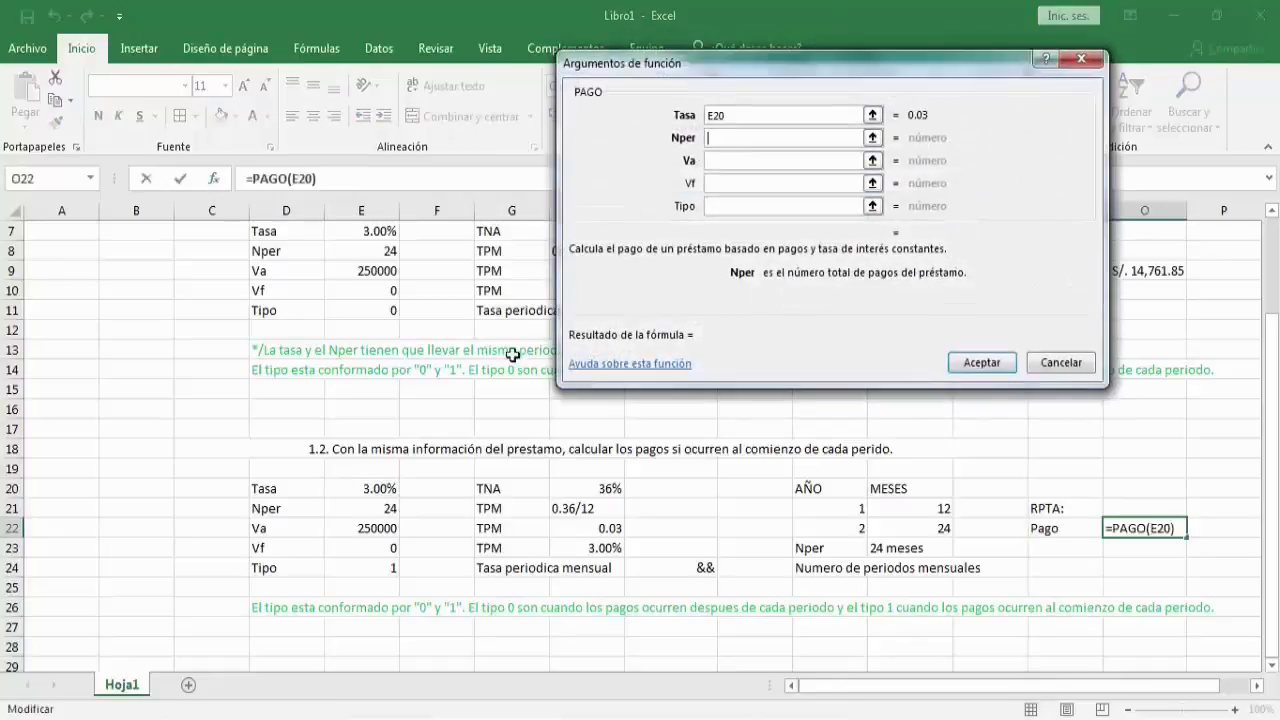
click(366, 511)
key(Tab)
click(380, 528)
key(Tab)
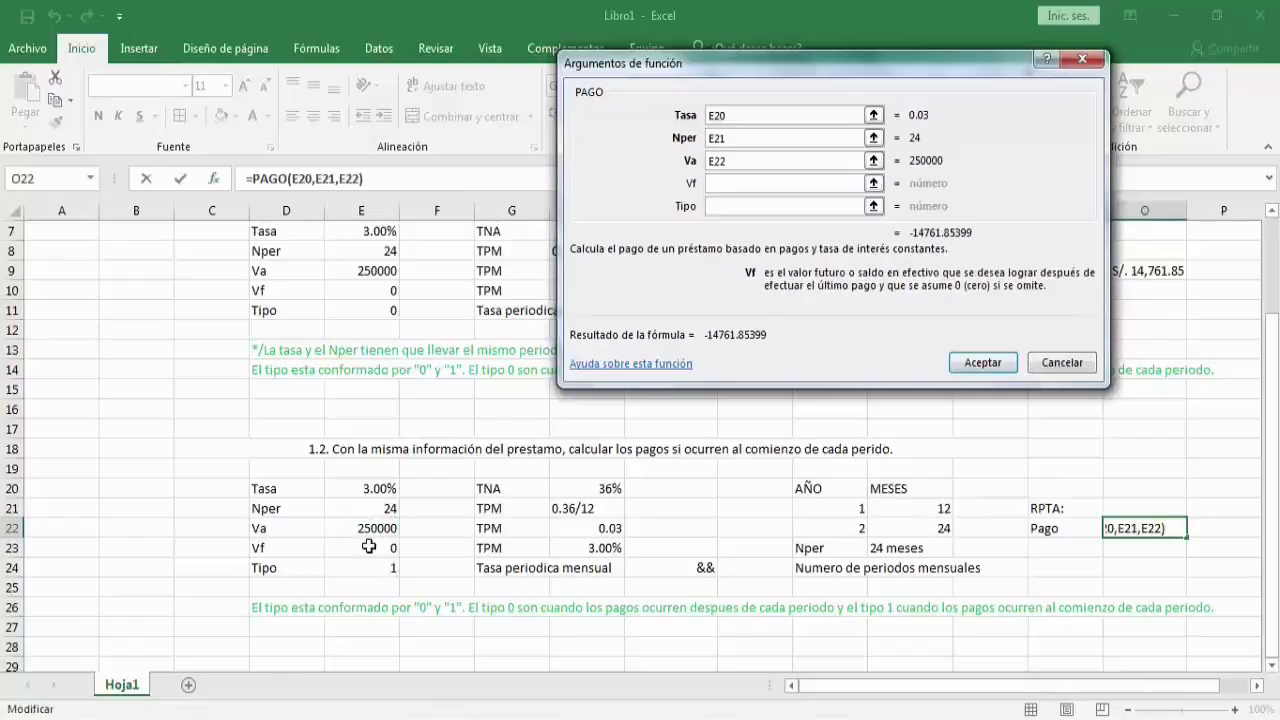
click(369, 546)
key(Tab)
click(378, 568)
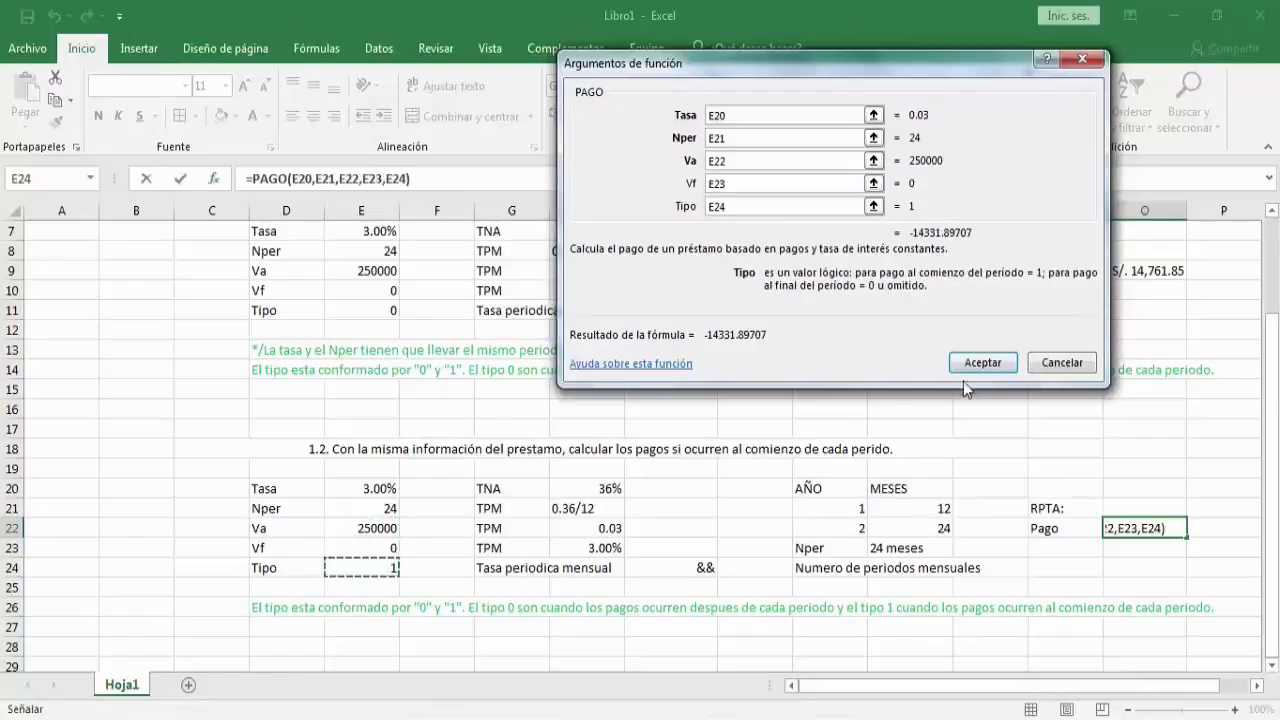
click(981, 364)
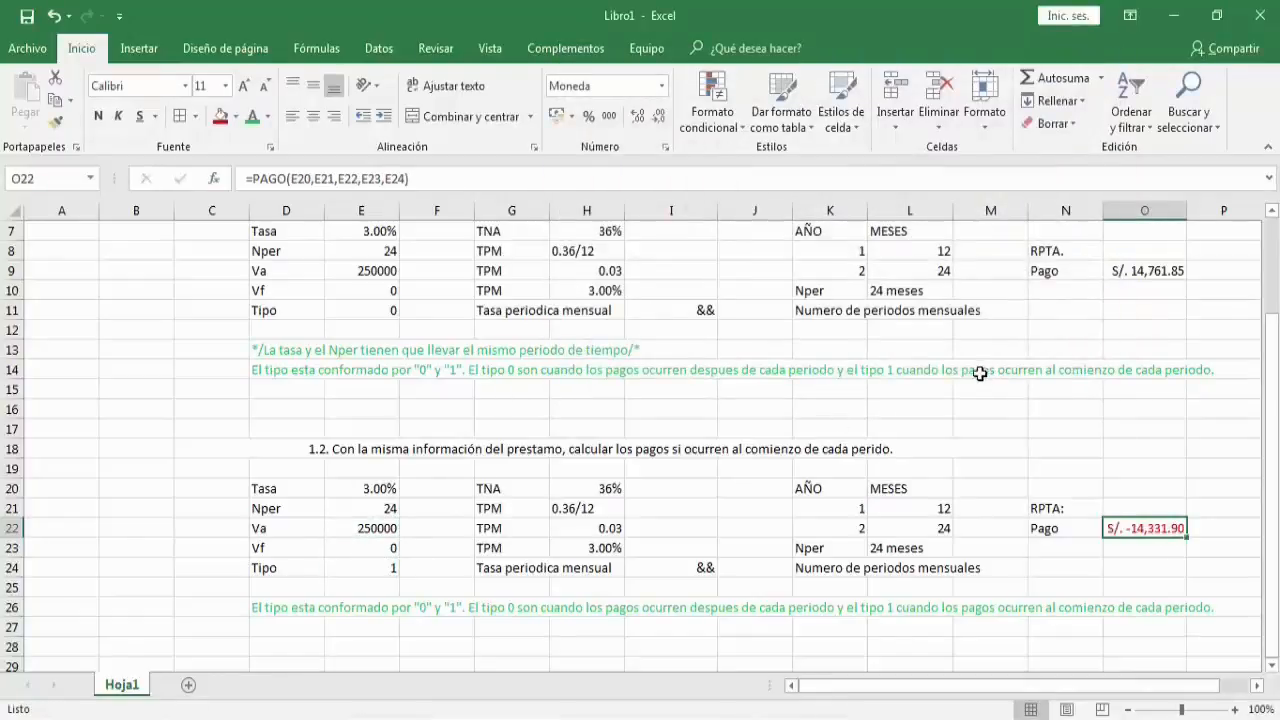
Wrap the PAGO formula in O22 in the ABS function to make the payment positive
click(254, 178)
text(ABS()
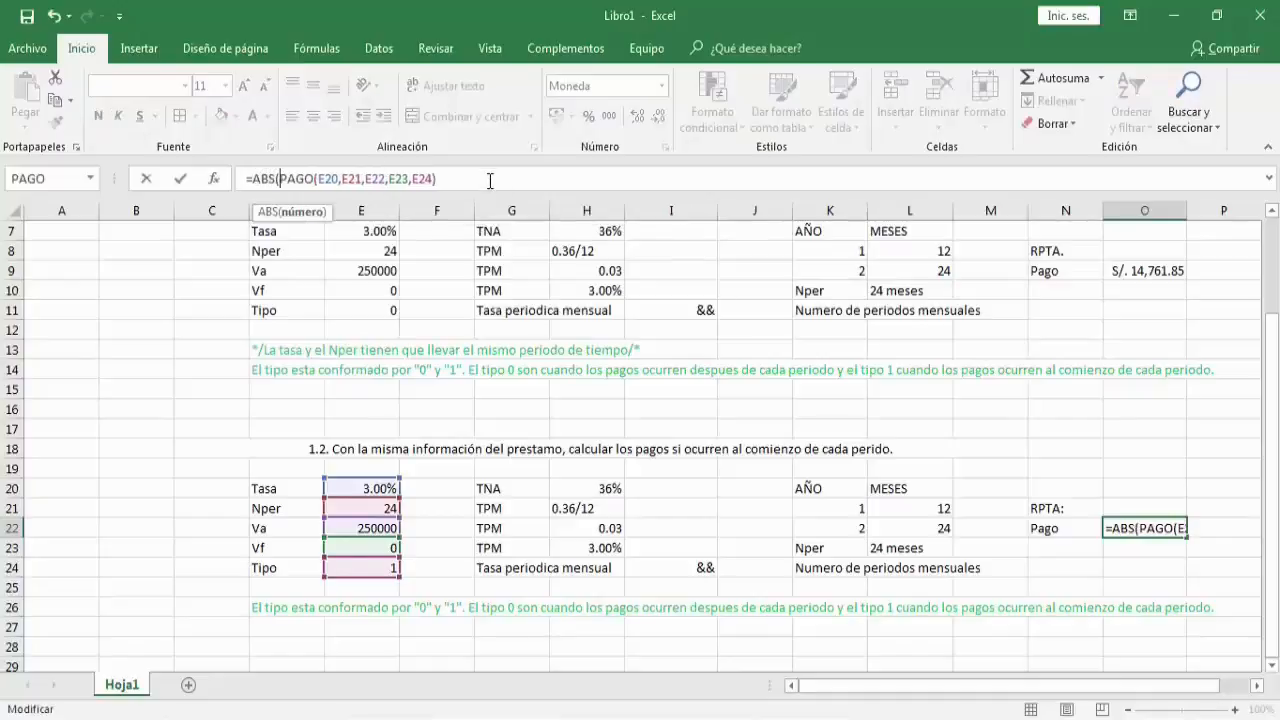
key(Return)
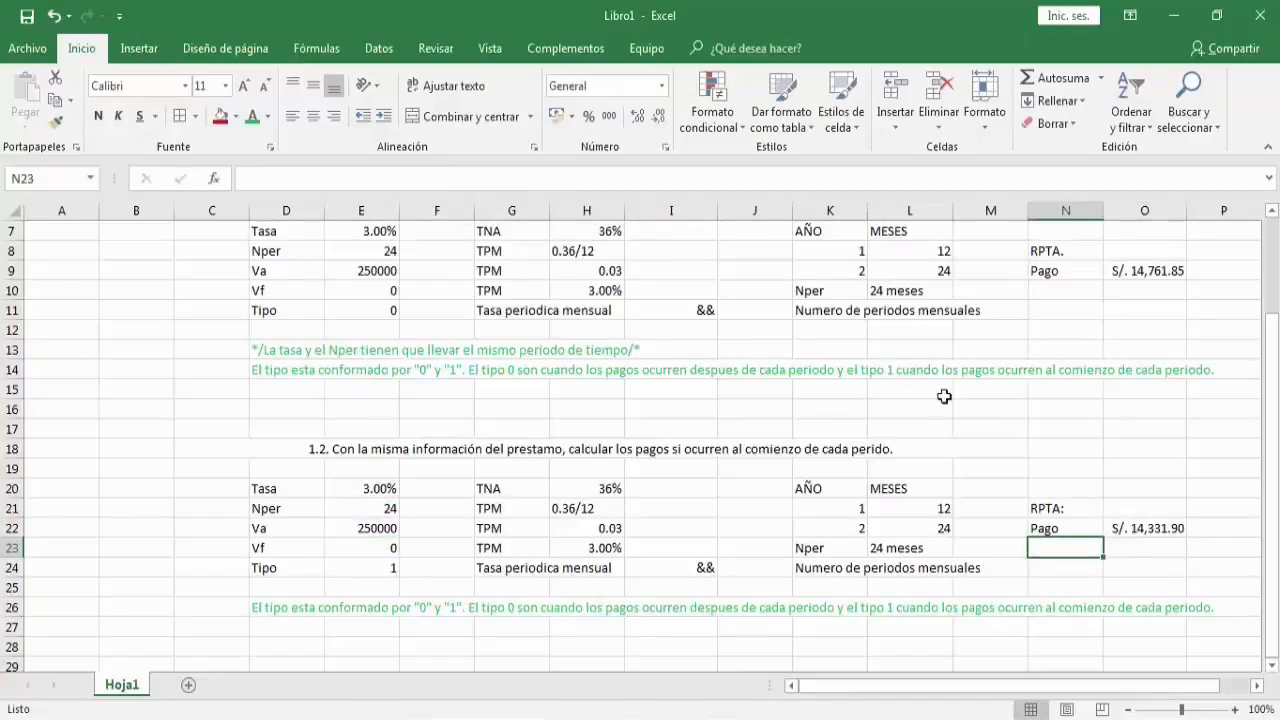
Zoom the sheet out to 89% and review exercises 1.1 and 1.2 together
click(1145, 565)
scroll(723, 414, up, 2)
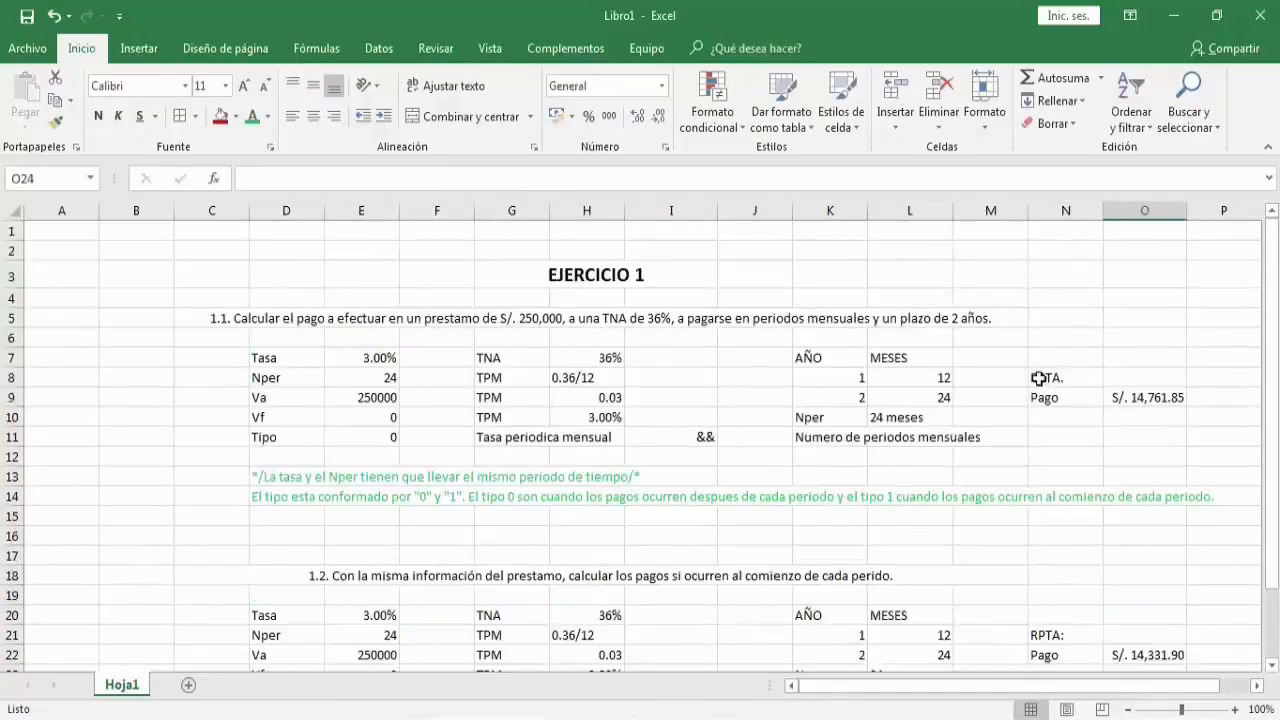
scroll(1091, 458, down, 3)
scroll(1189, 491, up, 2)
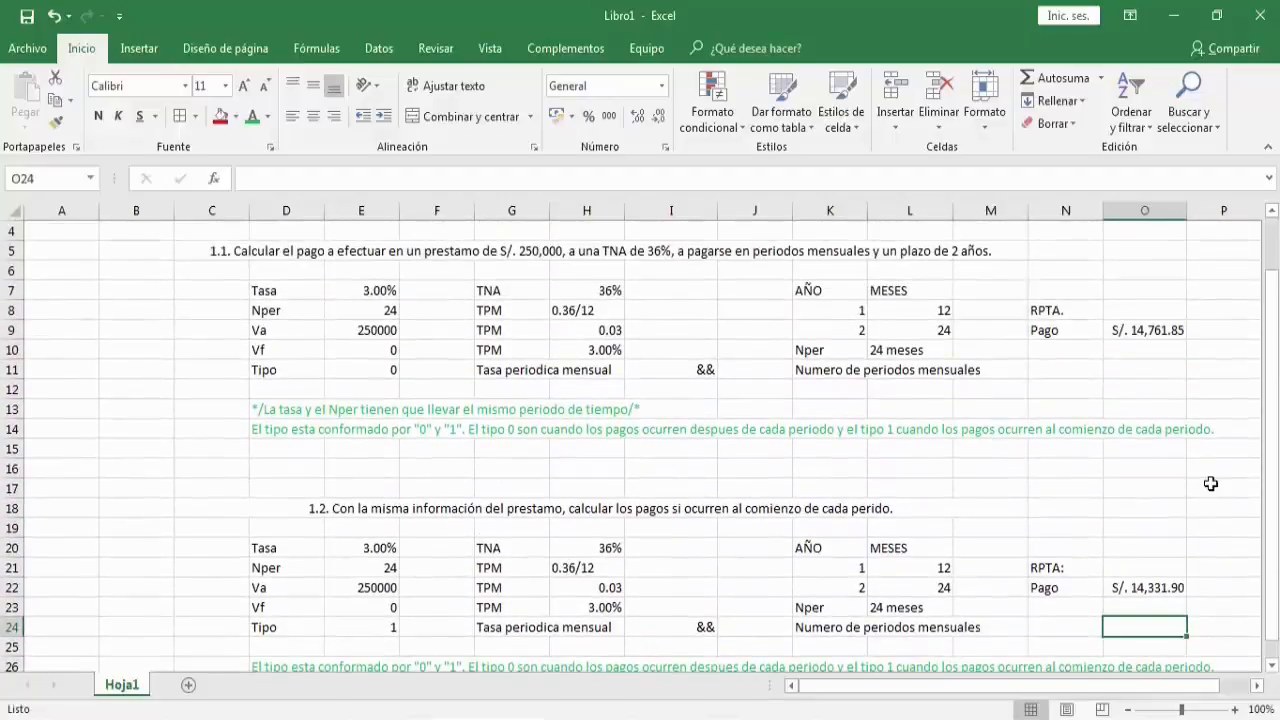
drag(1182, 709, 1176, 709)
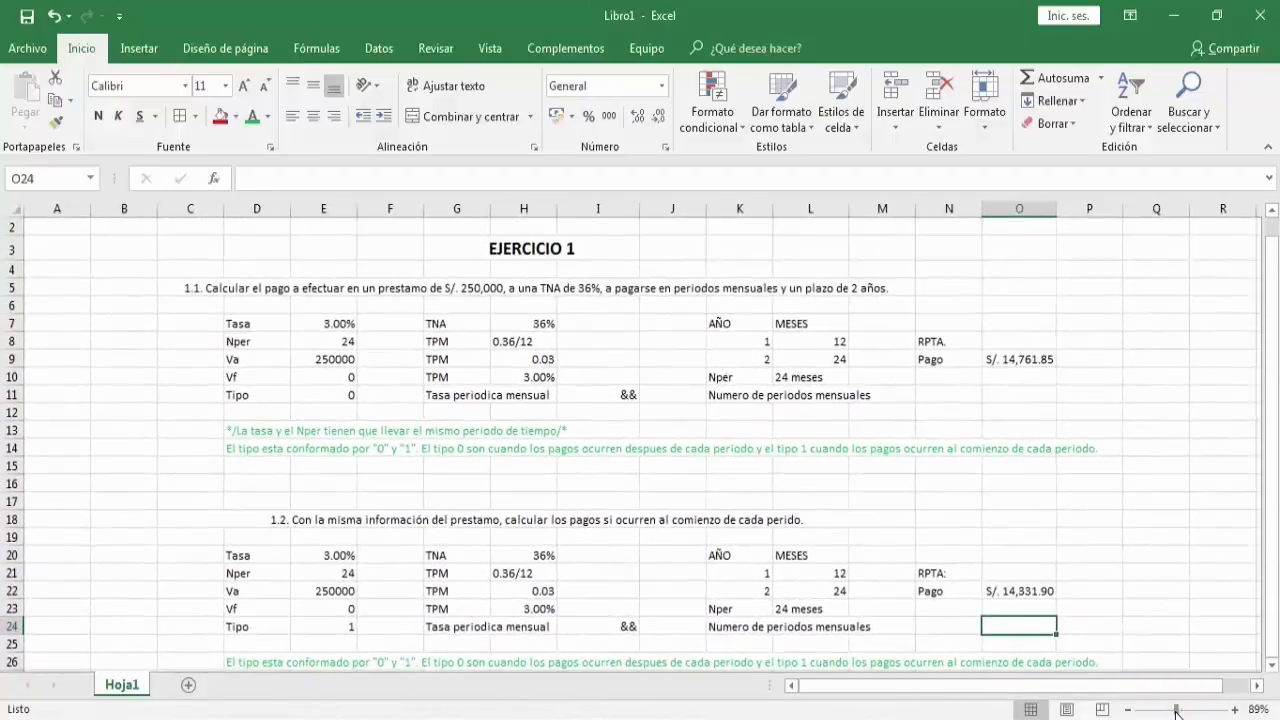
drag(1274, 414, 1276, 416)
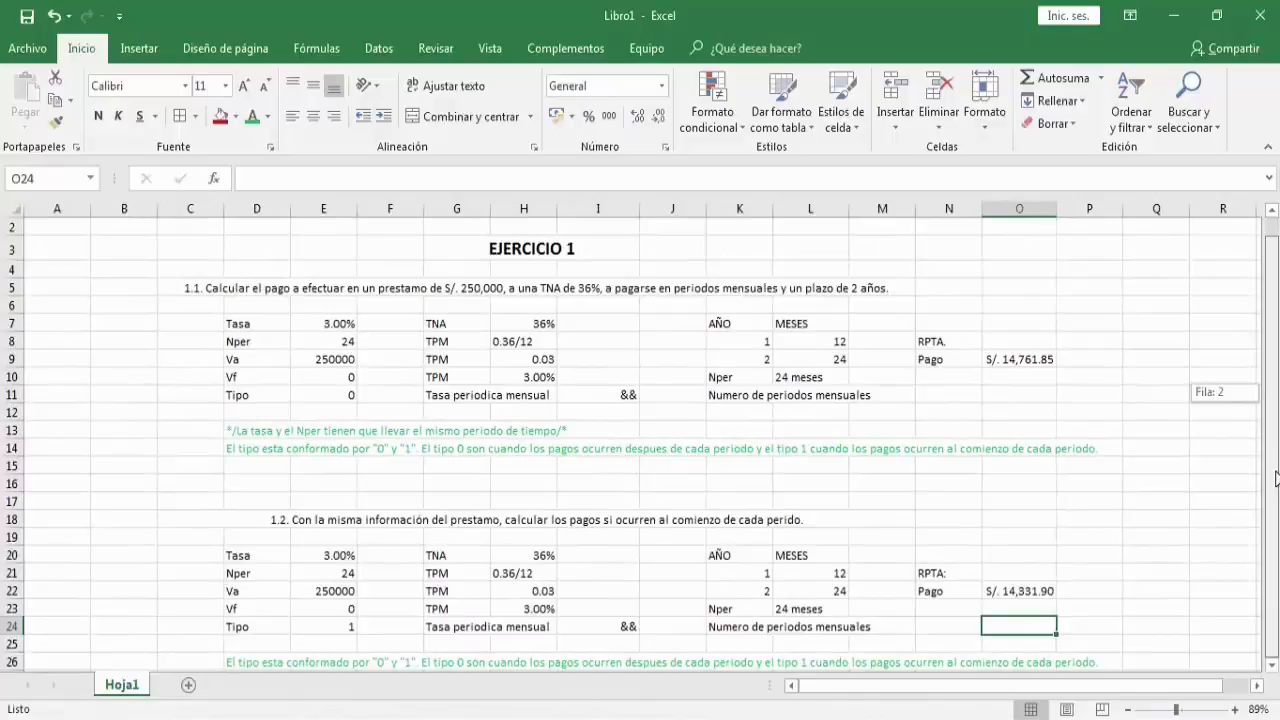